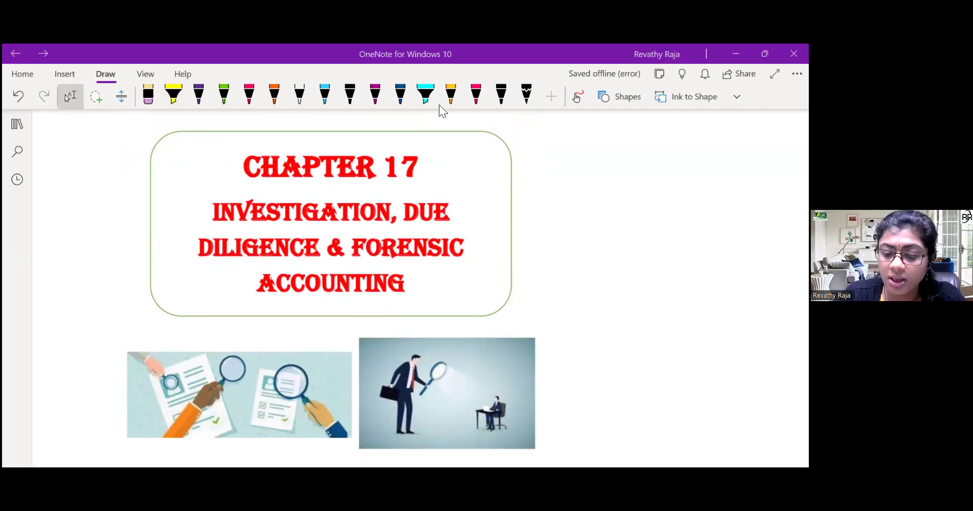
Step: Highlight CHAPTER 17 and each line of 'Investigation, Due Diligence & Forensic Accounting' in yellow
key("ctrl+shift+h")
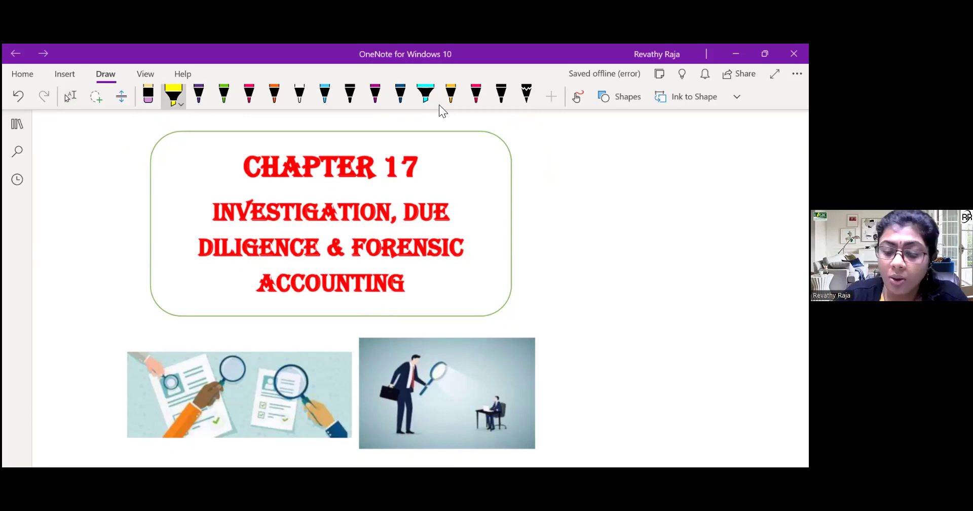
mouse_move(216, 163)
left_mouse_down()
mouse_move(441, 167)
mouse_move(349, 178)
left_mouse_up()
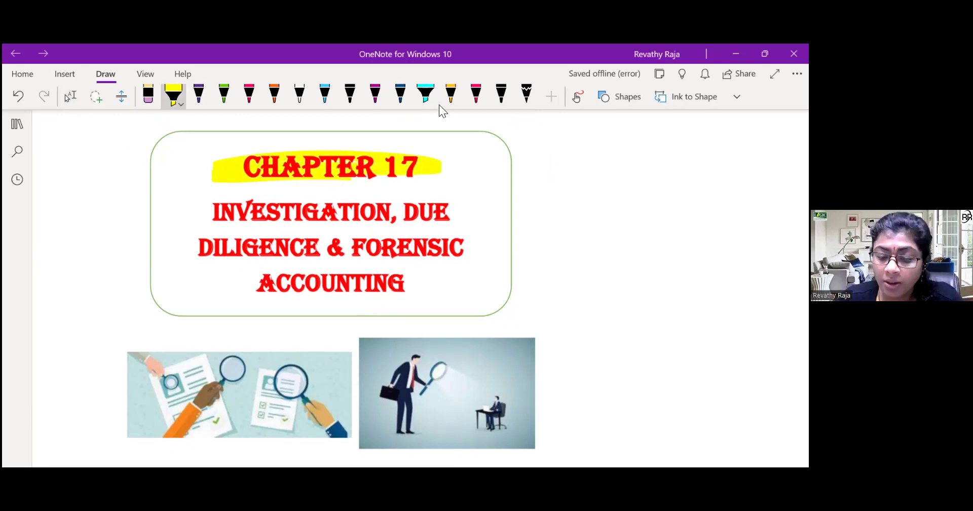
left_click_drag(207, 215, 456, 213)
left_click_drag(198, 249, 468, 248)
left_click_drag(256, 283, 408, 282)
Step: Draw black ink underlines beneath INVESTIGATION, FORENSIC and ACCOUNTING in the highlighted title
scroll(329, 304, "down", 3)
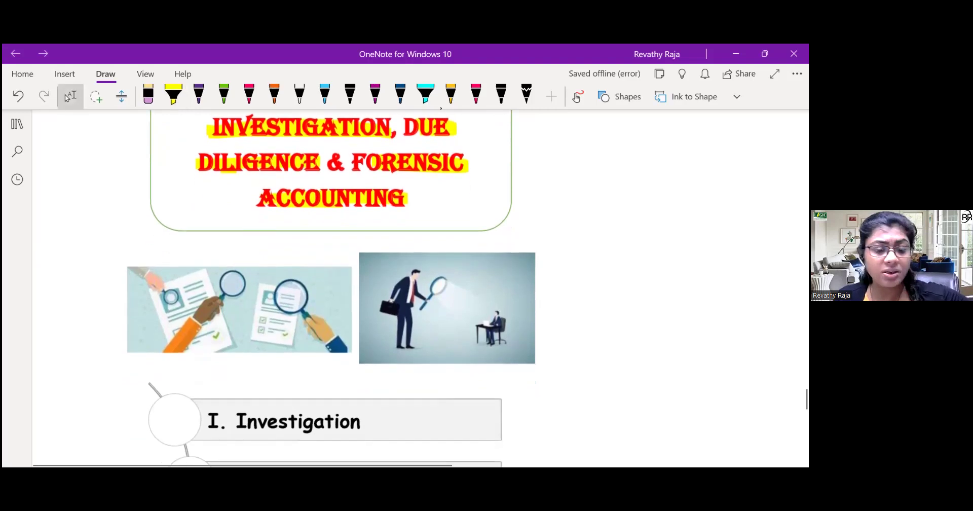
left_click(70, 96)
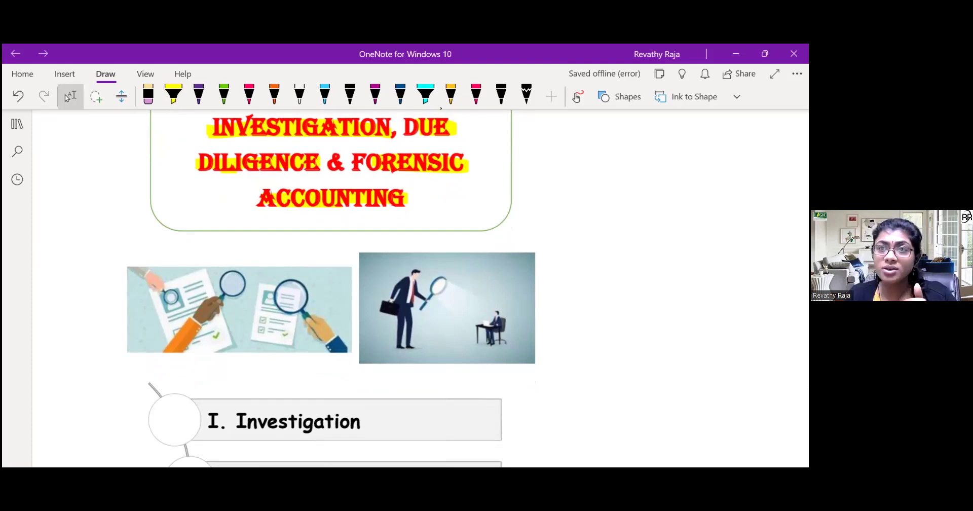
left_click(350, 93)
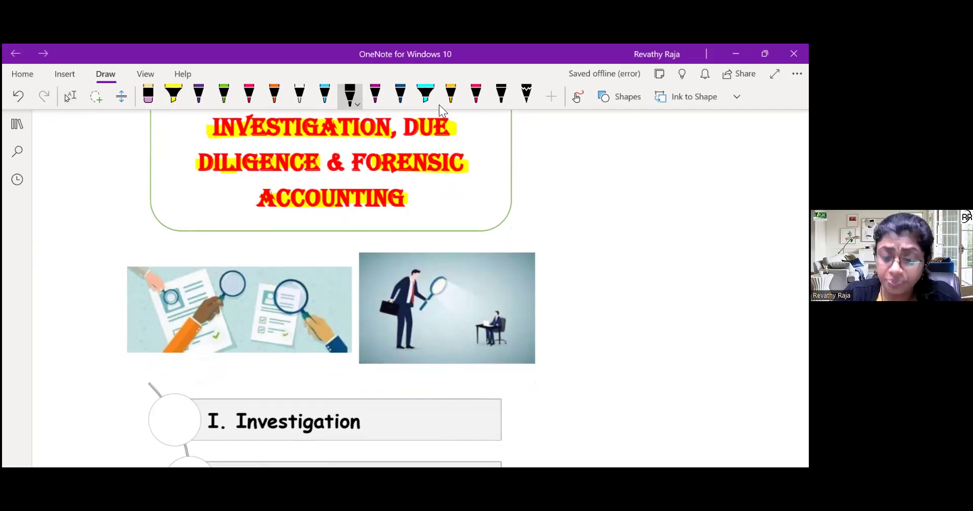
left_click_drag(215, 142, 398, 146)
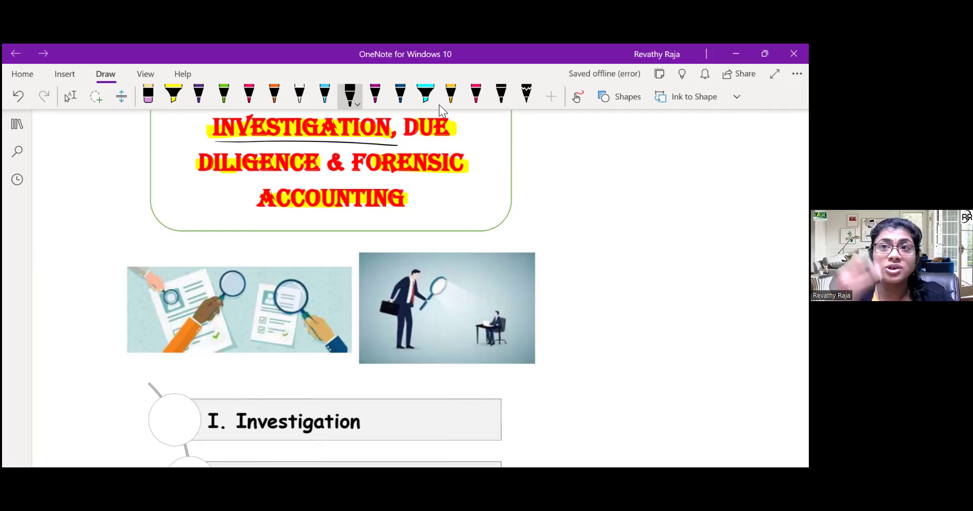
left_click_drag(364, 174, 447, 175)
left_click_drag(293, 215, 383, 212)
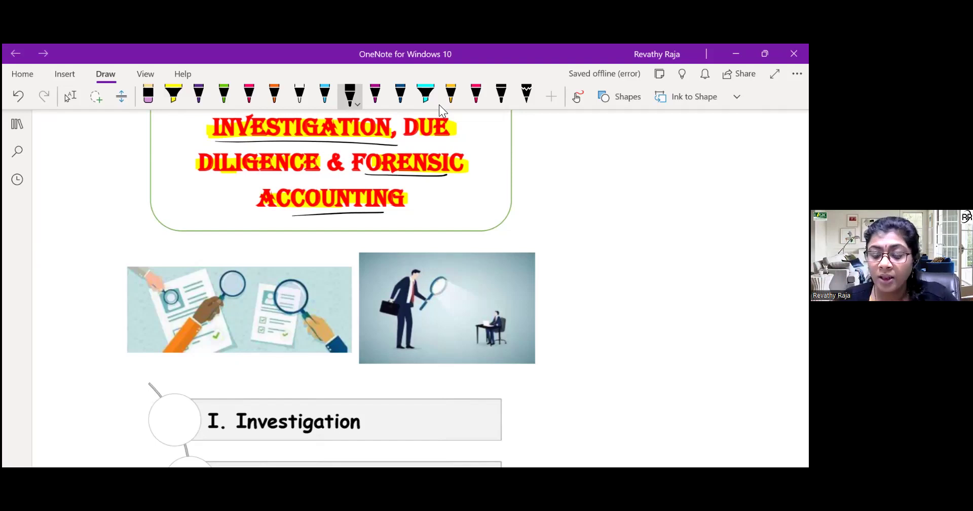
Step: Highlight the Investigation, Due Diligence and Forensic Accounting headings yellow, then draw a magenta arrow from Due Diligence
scroll(440, 106, "up", 1)
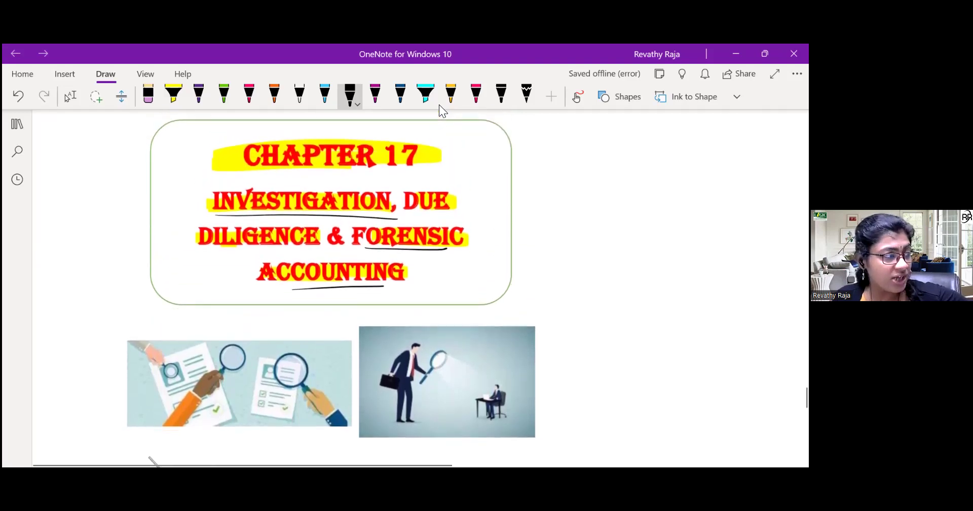
scroll(439, 106, "down", 5)
scroll(440, 109, "down", 1)
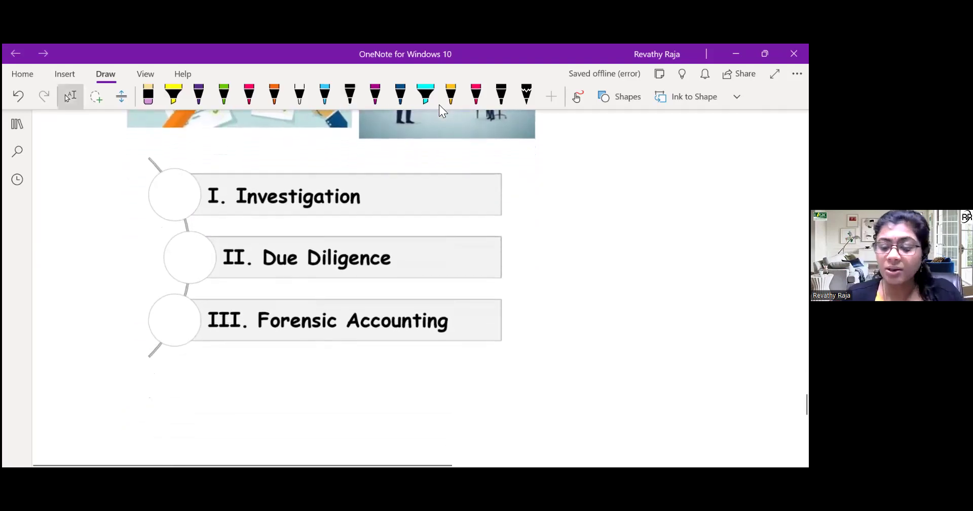
left_click(173, 94)
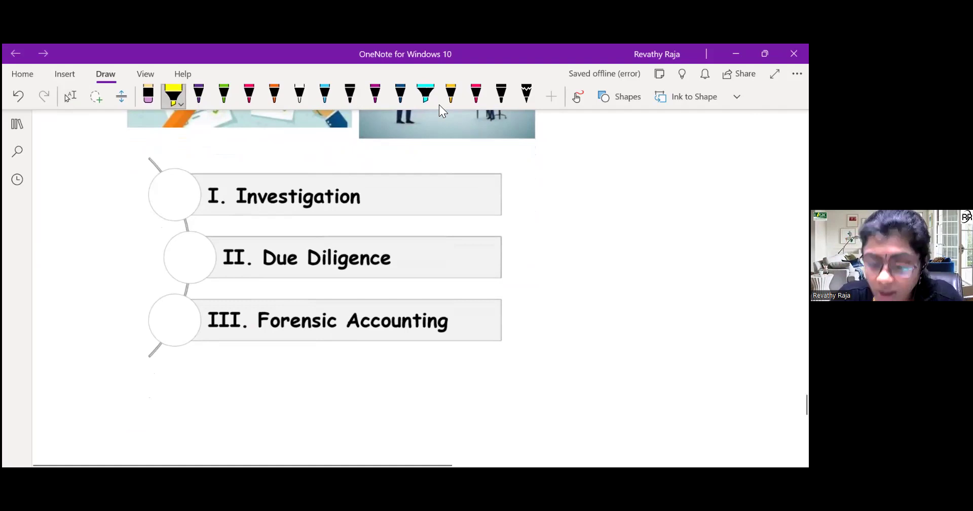
left_click_drag(236, 196, 359, 196)
left_click_drag(244, 250, 390, 252)
left_click_drag(248, 307, 413, 316)
left_click_drag(255, 261, 309, 259)
left_click_drag(248, 326, 471, 330)
left_click(374, 95)
mouse_move(429, 261)
left_mouse_down()
mouse_move(461, 224)
mouse_move(477, 224)
left_mouse_up()
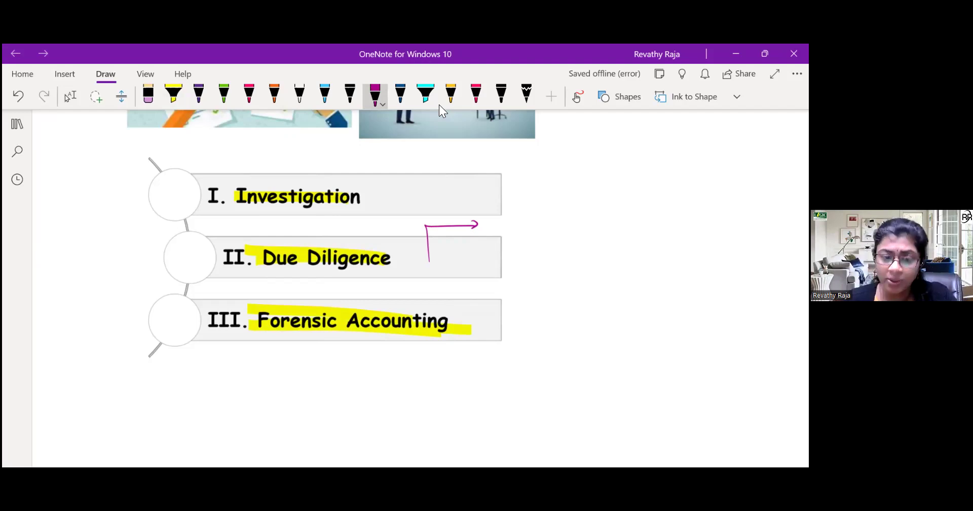
Step: Handwrite magenta branch notes 'What' and 'Classification (scope) - 7' beside Due Diligence
left_click_drag(484, 217, 523, 214)
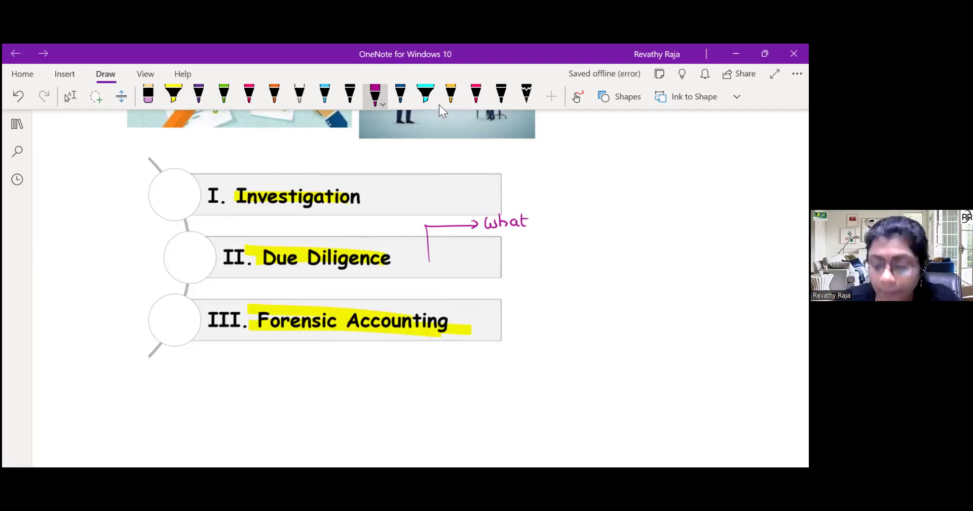
left_click_drag(425, 243, 481, 243)
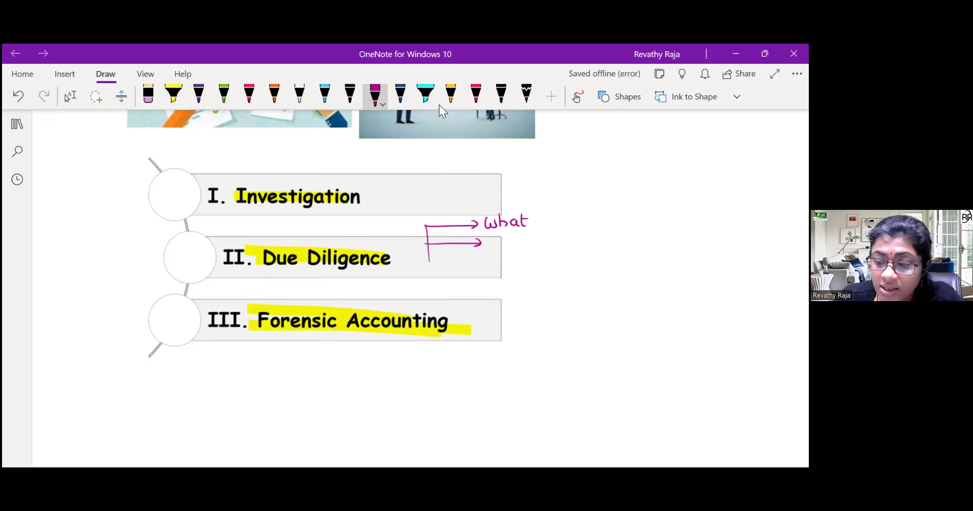
left_click_drag(496, 239, 503, 247)
left_click_drag(511, 242, 583, 248)
mouse_move(595, 238)
left_mouse_down()
mouse_move(591, 247)
mouse_move(600, 248)
left_mouse_up()
left_click_drag(610, 242, 617, 262)
left_click_drag(618, 243, 632, 248)
mouse_move(633, 232)
left_mouse_down()
mouse_move(635, 248)
mouse_move(655, 245)
left_mouse_up()
left_click_drag(660, 240, 672, 244)
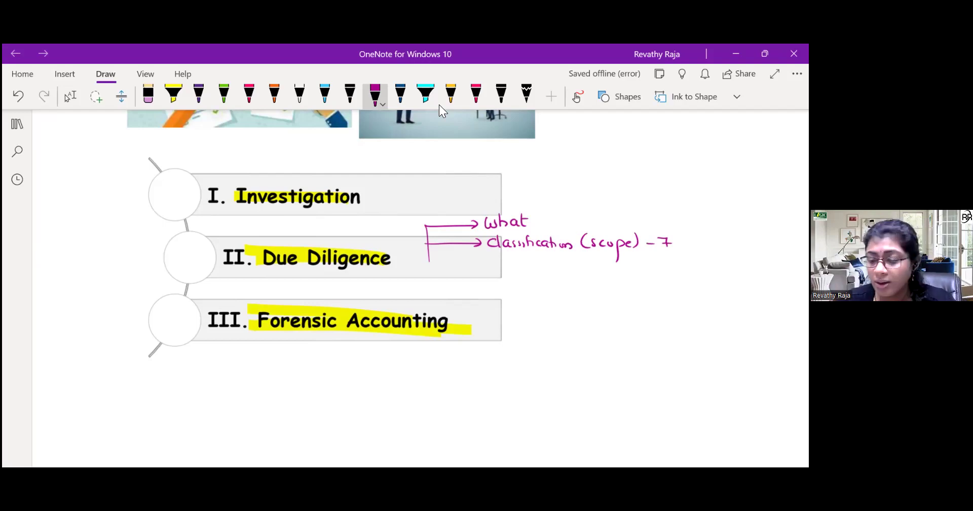
Step: Add a third magenta branch 'Financial DD' and mark its arrow with a red star
mouse_move(436, 257)
left_mouse_down()
mouse_move(499, 256)
mouse_move(535, 268)
left_mouse_up()
left_click_drag(540, 262, 551, 268)
mouse_move(553, 256)
left_mouse_down()
mouse_move(556, 268)
mouse_move(570, 267)
left_mouse_up()
left_click_drag(580, 258, 582, 267)
left_click(476, 94)
left_click_drag(446, 260, 463, 252)
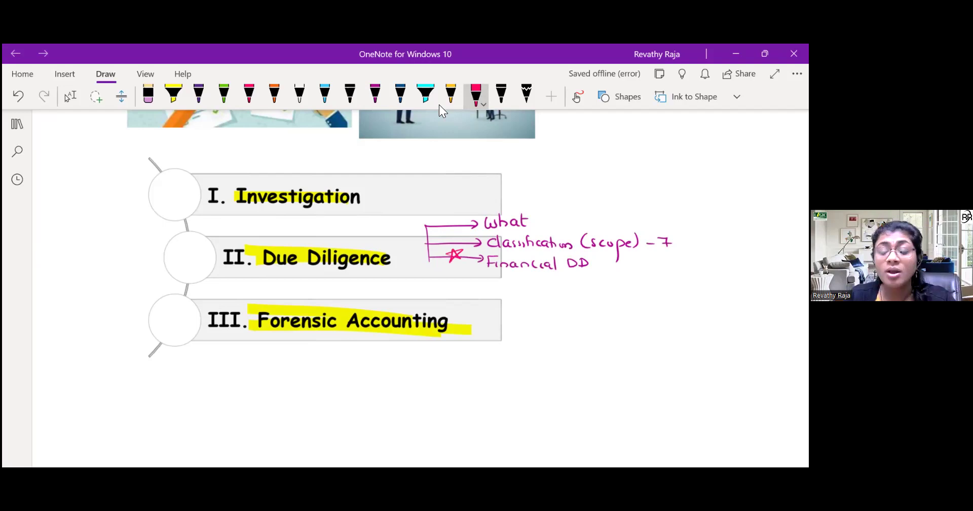
left_click(375, 94)
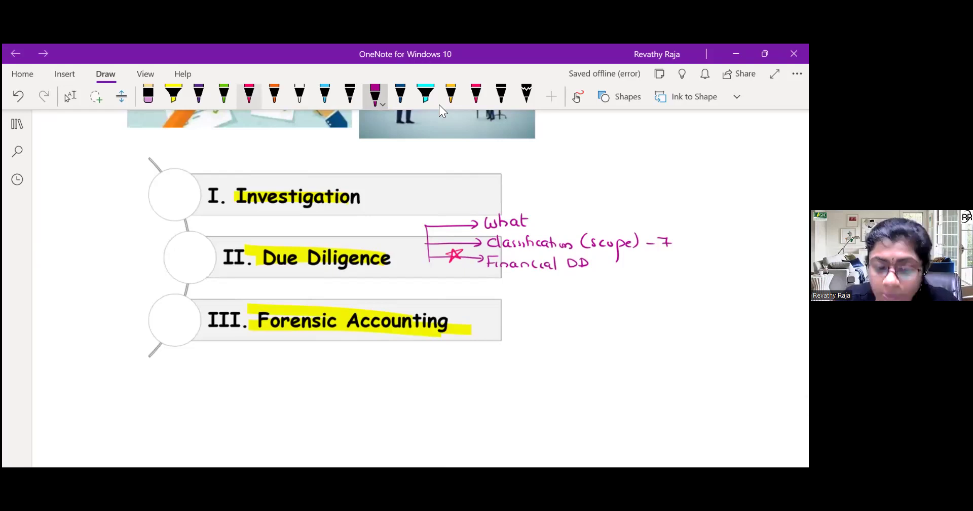
left_click(249, 94)
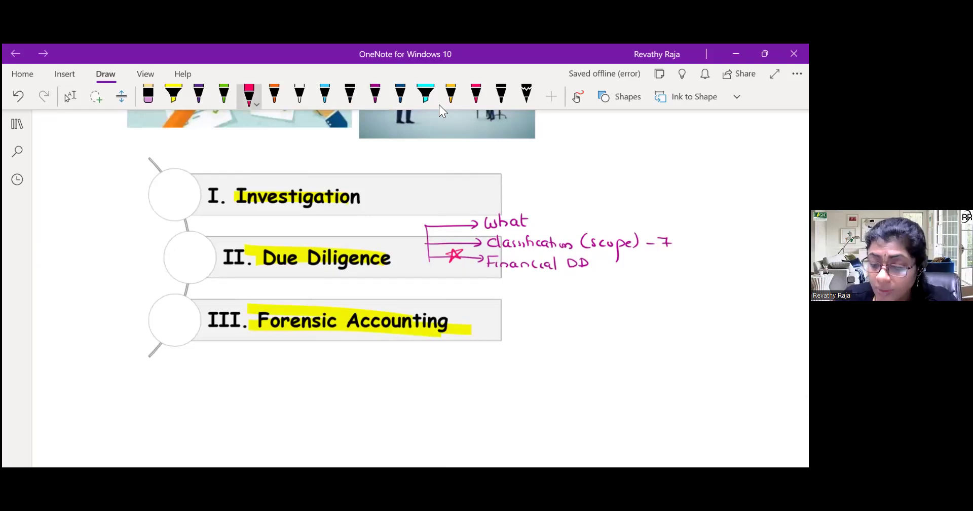
Step: Erase a misplaced 'Review' note and draw a fourth pink branch arrow under Financial DD
left_click_drag(597, 264, 648, 265)
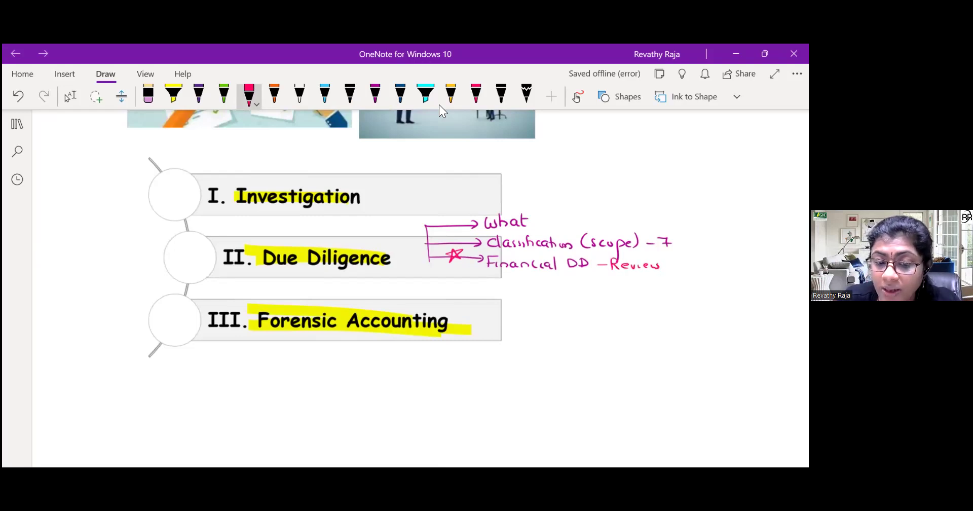
left_click(148, 94)
left_click_drag(598, 264, 631, 265)
left_click(375, 94)
mouse_move(431, 257)
left_mouse_down()
mouse_move(432, 283)
mouse_move(477, 288)
left_mouse_up()
left_click_drag(468, 282, 489, 293)
Step: Handwrite 'Review of FS' on the new branch with an arrow to 'overvaluation of Assets'
mouse_move(489, 283)
left_mouse_down()
mouse_move(500, 292)
mouse_move(520, 284)
left_mouse_up()
left_click_drag(522, 283, 536, 288)
left_click_drag(536, 284, 555, 287)
mouse_move(568, 274)
left_mouse_down()
mouse_move(563, 288)
mouse_move(570, 282)
left_mouse_up()
mouse_move(585, 274)
left_mouse_down()
mouse_move(577, 288)
mouse_move(594, 288)
left_mouse_up()
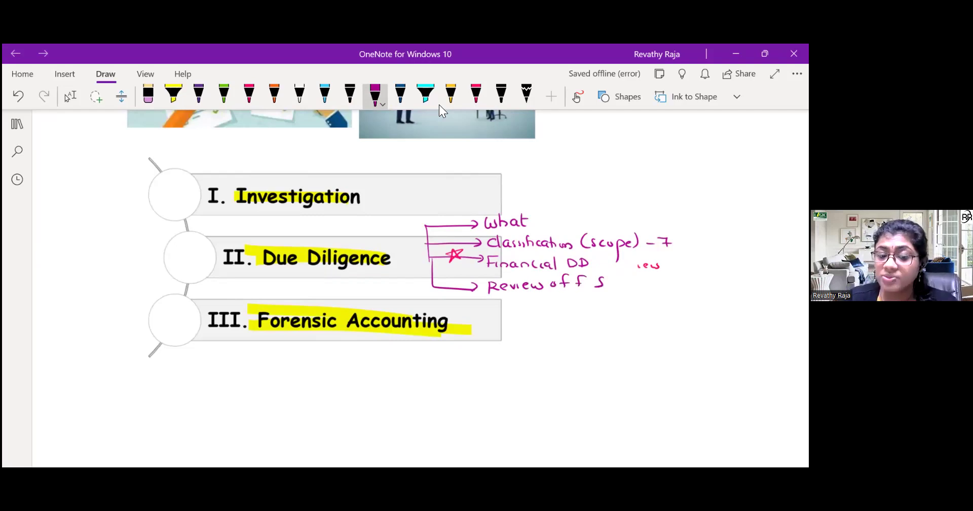
left_click_drag(613, 286, 617, 276)
left_click_drag(615, 280, 654, 276)
mouse_move(657, 279)
left_mouse_down()
mouse_move(665, 277)
mouse_move(659, 265)
left_mouse_up()
left_click_drag(499, 286, 472, 286)
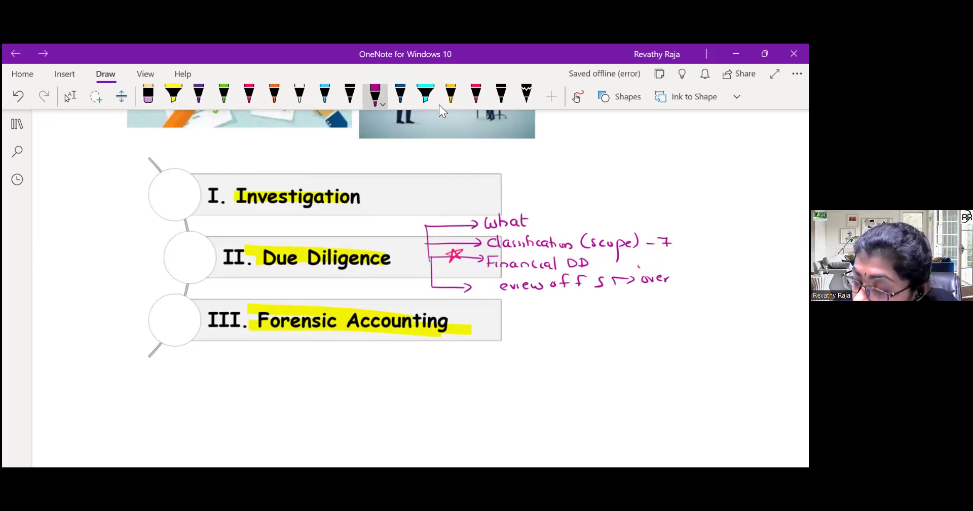
left_click_drag(671, 278, 798, 283)
left_click_drag(611, 291, 640, 307)
Step: Add a 'Hidden Liabilities' sub-point and rewrite the R of Review
left_click_drag(641, 300, 752, 300)
left_click_drag(757, 302, 762, 305)
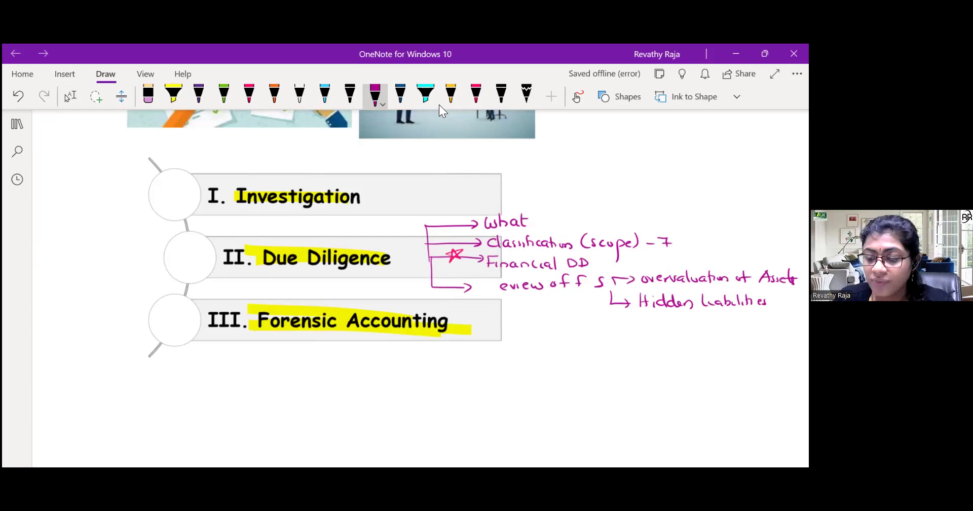
left_click_drag(487, 282, 500, 295)
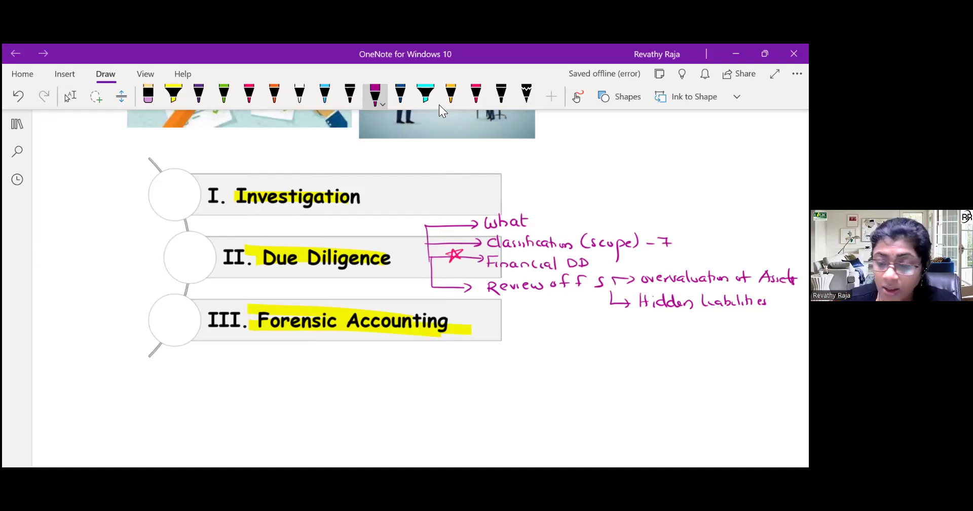
Step: Add 'Work approach' and 'Report' branches, then underline Due Diligence in red
mouse_move(432, 288)
left_mouse_down()
mouse_move(490, 315)
mouse_move(485, 321)
mouse_move(548, 316)
mouse_move(566, 336)
mouse_move(582, 314)
mouse_move(603, 318)
left_mouse_up()
left_click_drag(608, 313, 612, 321)
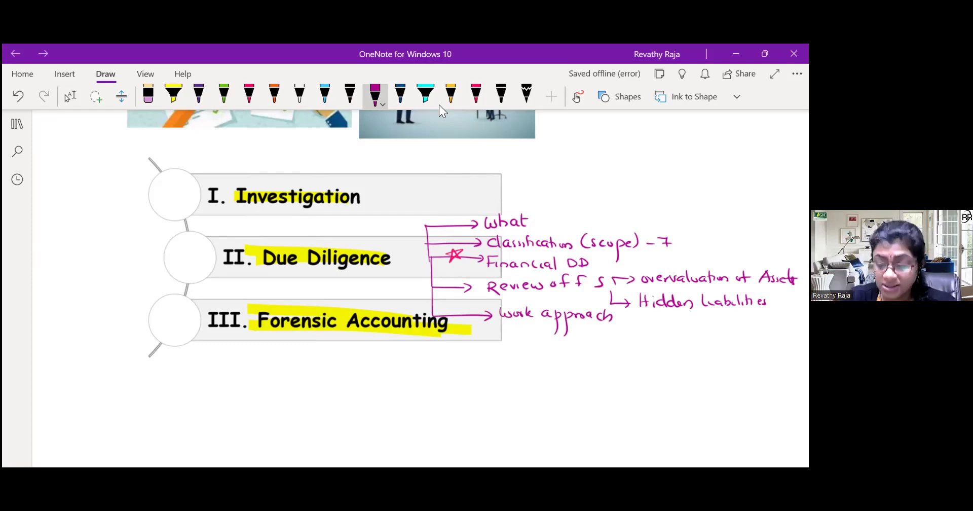
mouse_move(461, 315)
left_mouse_down()
mouse_move(462, 348)
mouse_move(524, 353)
left_mouse_up()
mouse_move(526, 349)
left_mouse_down()
mouse_move(540, 372)
mouse_move(550, 353)
left_mouse_up()
left_click_drag(547, 348, 566, 354)
left_click_drag(562, 347, 575, 346)
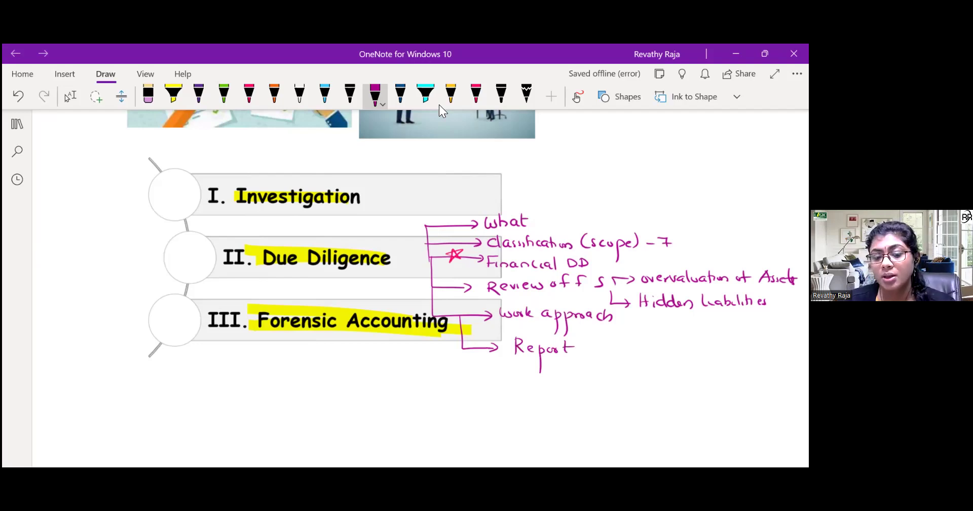
left_click(249, 93)
left_click_drag(256, 269, 382, 270)
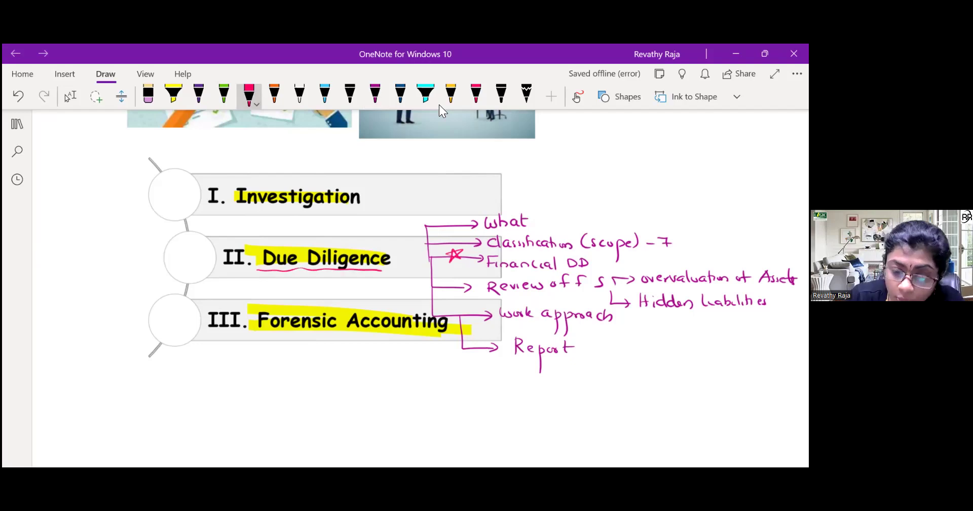
Step: Draw a purple arrow down from Forensic Accounting and write 'What' with a branch arrow
left_click(198, 93)
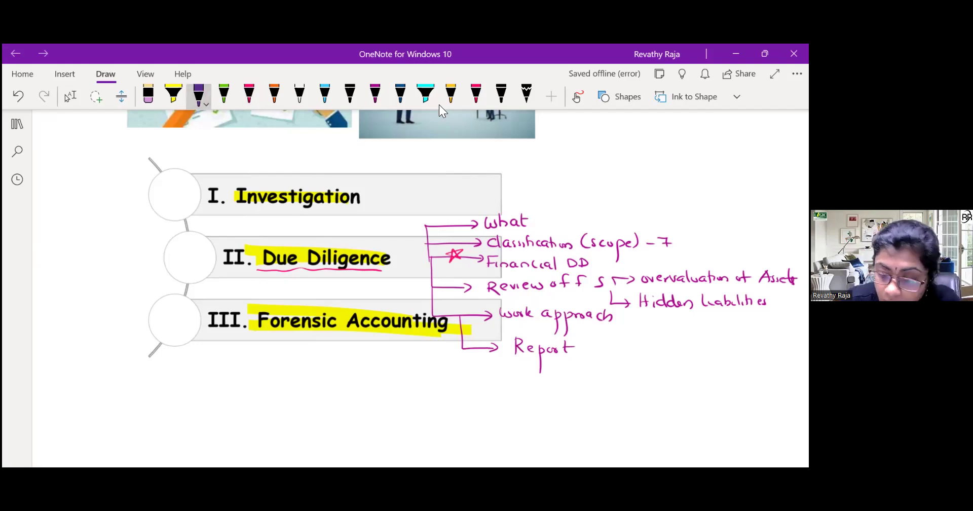
mouse_move(258, 329)
left_mouse_down()
mouse_move(201, 366)
mouse_move(216, 377)
mouse_move(226, 370)
left_mouse_up()
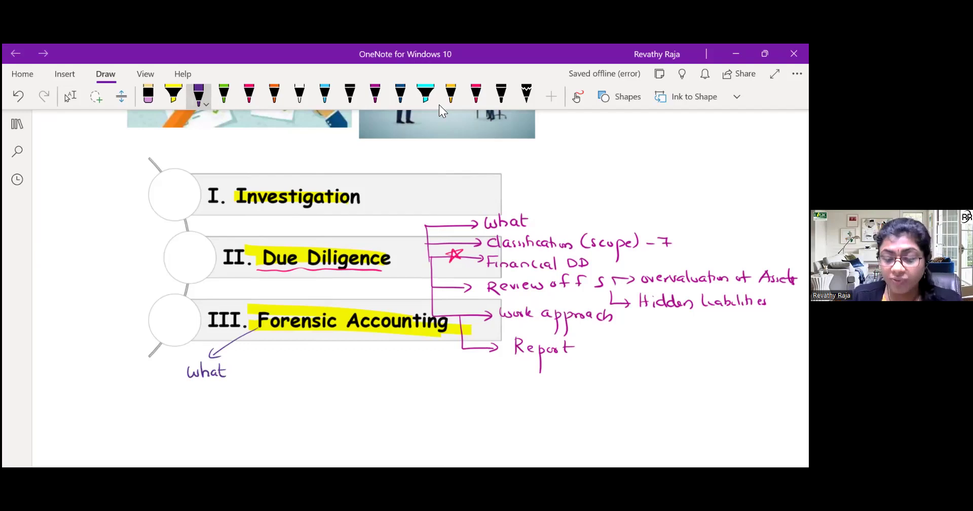
mouse_move(143, 398)
left_mouse_down()
mouse_move(155, 383)
mouse_move(157, 395)
mouse_move(176, 395)
mouse_move(143, 393)
left_mouse_up()
left_click_drag(189, 370, 209, 370)
left_click_drag(152, 384, 143, 397)
mouse_move(192, 365)
left_mouse_down()
mouse_move(194, 377)
mouse_move(203, 365)
left_mouse_up()
mouse_move(204, 362)
left_mouse_down()
mouse_move(209, 377)
mouse_move(250, 360)
left_mouse_up()
left_click_drag(245, 356, 250, 363)
left_click_drag(253, 357, 299, 362)
Step: Write the What branches 'Forensic', ditto 'accounting' and 'Red Flag'
mouse_move(247, 368)
left_mouse_down()
mouse_move(248, 379)
mouse_move(266, 381)
mouse_move(264, 363)
mouse_move(248, 378)
mouse_move(260, 377)
left_mouse_up()
left_click_drag(263, 374, 263, 377)
mouse_move(287, 375)
left_mouse_down()
mouse_move(294, 384)
mouse_move(318, 376)
mouse_move(310, 391)
left_mouse_up()
mouse_move(238, 378)
left_mouse_down()
mouse_move(264, 402)
mouse_move(286, 399)
left_mouse_up()
mouse_move(290, 394)
left_mouse_down()
mouse_move(292, 385)
mouse_move(297, 400)
left_mouse_up()
mouse_move(297, 390)
left_mouse_down()
mouse_move(323, 400)
mouse_move(315, 414)
left_mouse_up()
left_click_drag(264, 389, 272, 401)
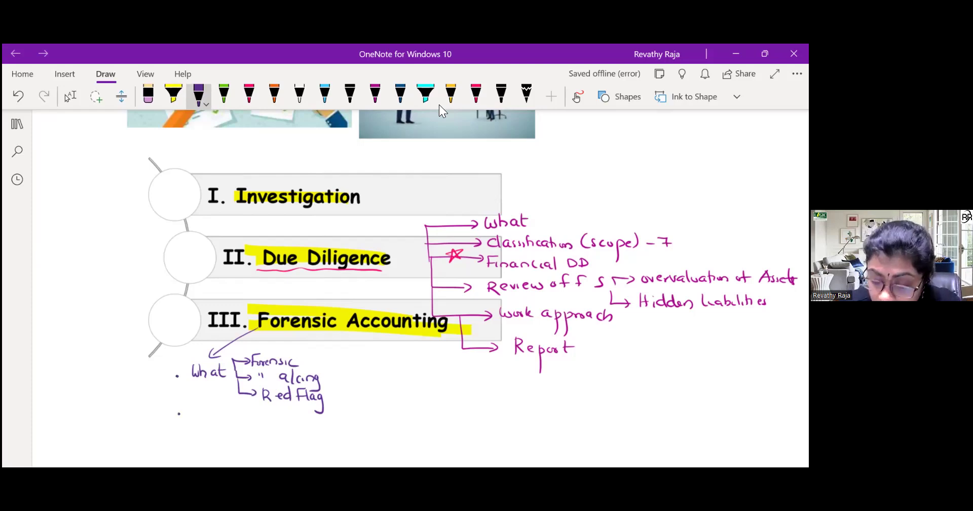
Step: Handwrite the 'Audits Vs Forensic accounting' bullet in purple
left_click_drag(192, 423, 202, 416)
left_click_drag(205, 414, 225, 422)
mouse_move(229, 409)
left_mouse_down()
mouse_move(231, 423)
mouse_move(252, 424)
mouse_move(256, 409)
left_mouse_up()
left_click_drag(263, 419, 258, 423)
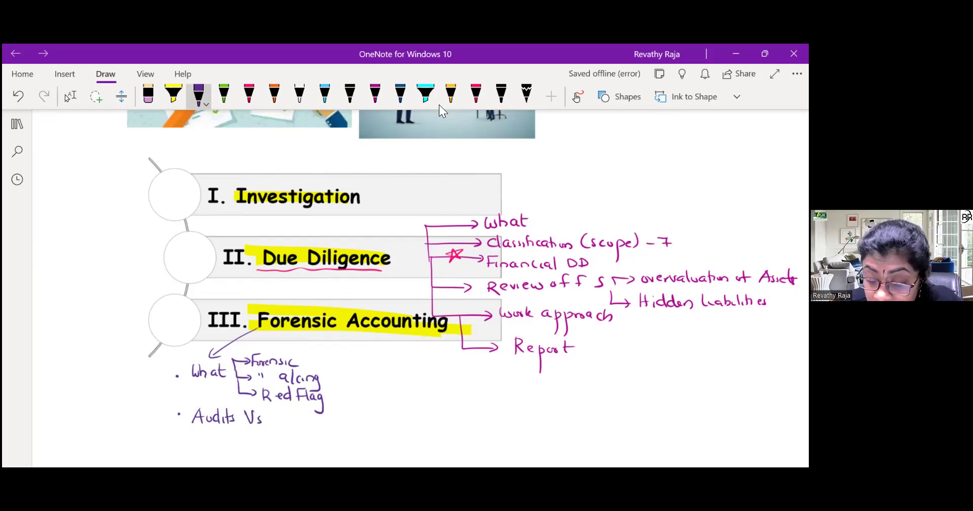
left_click_drag(268, 411, 267, 424)
left_click_drag(267, 412, 282, 425)
mouse_move(283, 422)
left_mouse_down()
mouse_move(310, 425)
mouse_move(325, 413)
left_mouse_up()
left_click_drag(325, 413, 330, 427)
left_click_drag(337, 419, 357, 436)
Step: Handwrite the 'Forensic A/cant' bullet in purple
scroll(442, 111, "down", 2)
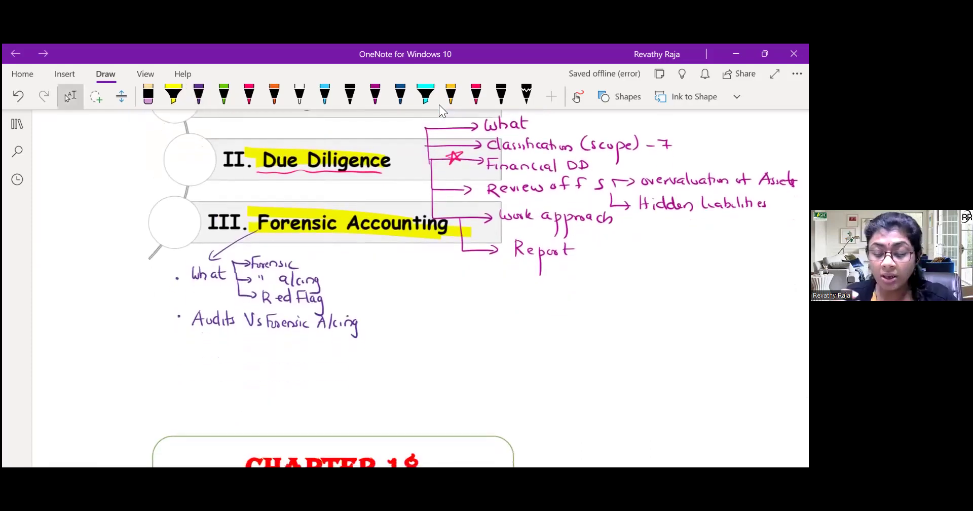
left_click(198, 94)
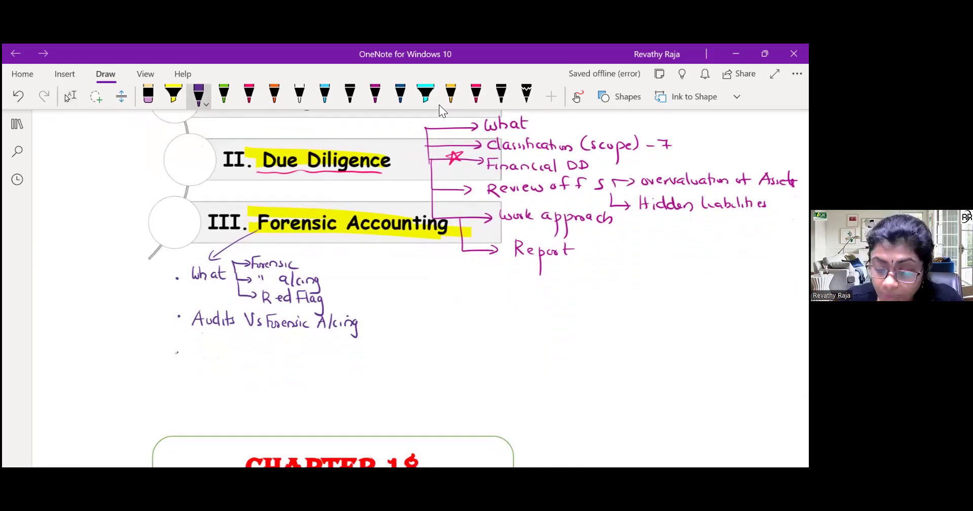
mouse_move(193, 357)
left_mouse_down()
mouse_move(204, 342)
mouse_move(243, 358)
left_mouse_up()
mouse_move(262, 355)
left_mouse_down()
mouse_move(268, 343)
mouse_move(276, 360)
left_mouse_up()
mouse_move(286, 349)
left_mouse_down()
mouse_move(283, 359)
mouse_move(304, 357)
left_mouse_up()
mouse_move(309, 344)
left_mouse_down()
mouse_move(308, 358)
mouse_move(314, 350)
left_mouse_up()
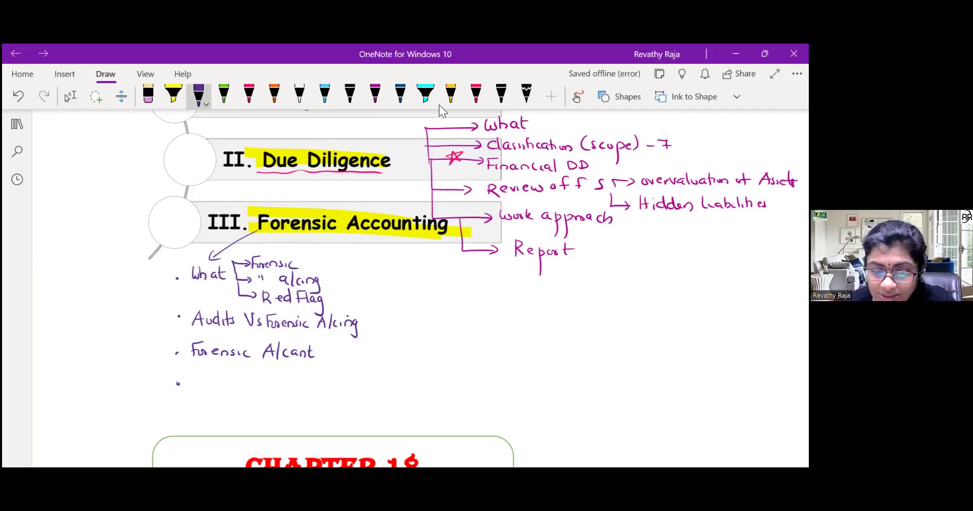
Step: Add 'Process', 'Reporting' and 'Standards – FAIS' bullets below it
mouse_move(192, 388)
left_mouse_down()
mouse_move(204, 377)
mouse_move(240, 383)
left_mouse_up()
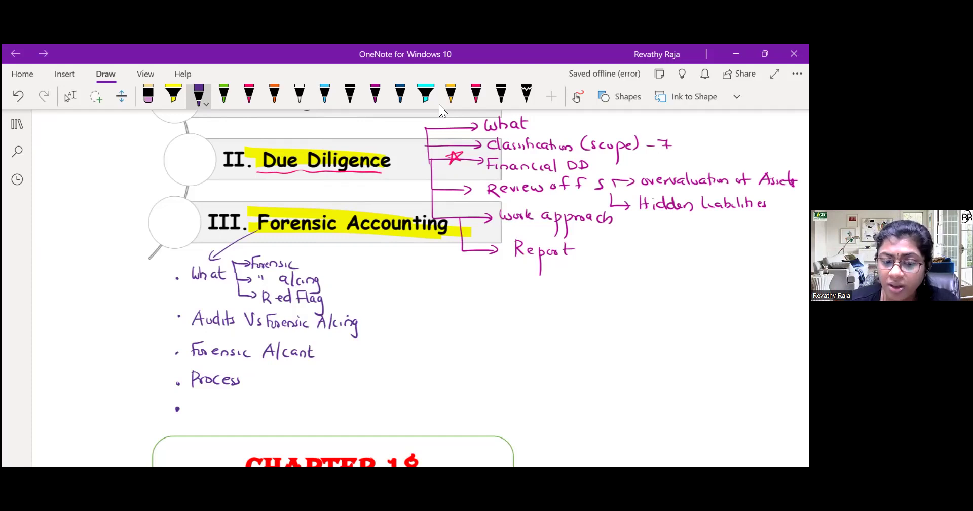
mouse_move(194, 397)
left_mouse_down()
mouse_move(213, 425)
mouse_move(230, 403)
mouse_move(254, 420)
left_mouse_up()
left_click(176, 428)
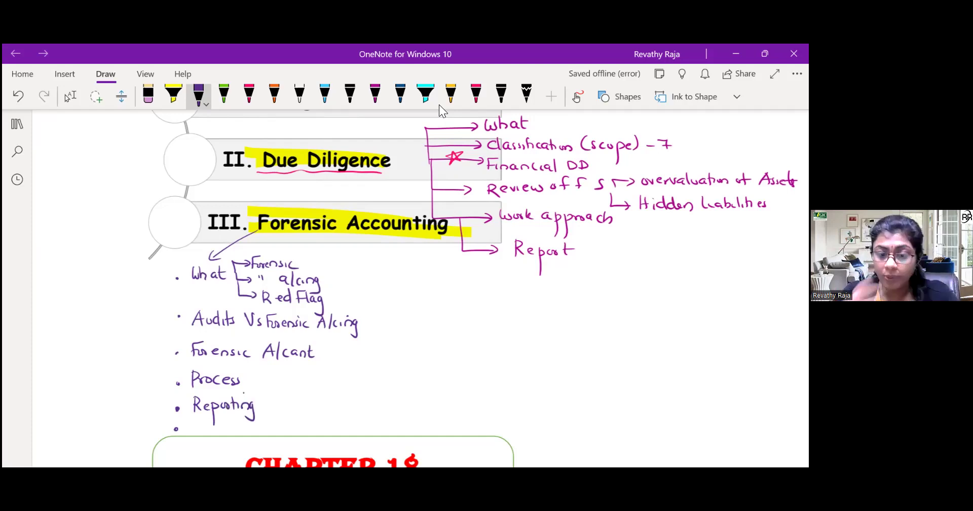
mouse_move(197, 425)
left_mouse_down()
mouse_move(191, 433)
mouse_move(235, 434)
mouse_move(250, 423)
mouse_move(254, 437)
mouse_move(286, 434)
left_mouse_up()
left_click_drag(285, 427, 310, 435)
left_click_drag(299, 428, 308, 428)
left_click_drag(313, 421, 315, 433)
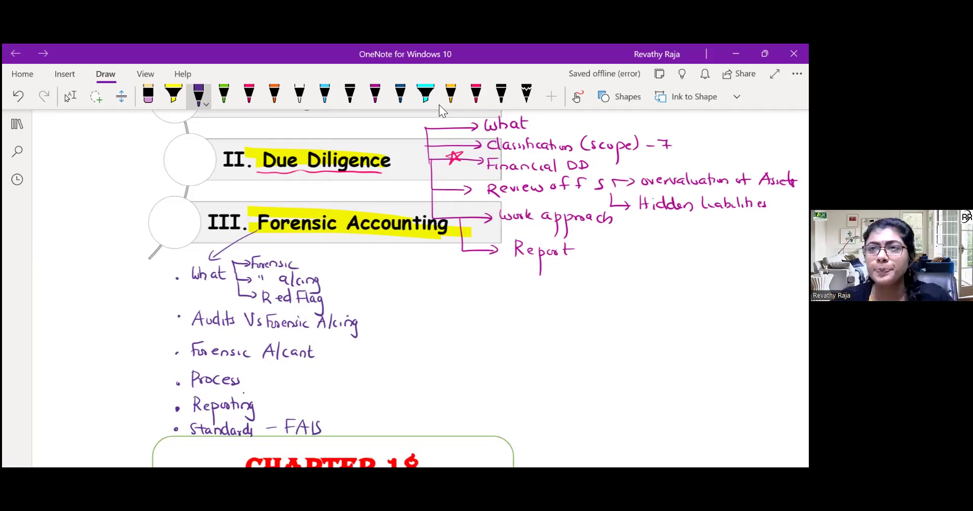
Step: Tick each bullet in magenta and underline the Forensic Accounting heading
left_click(375, 94)
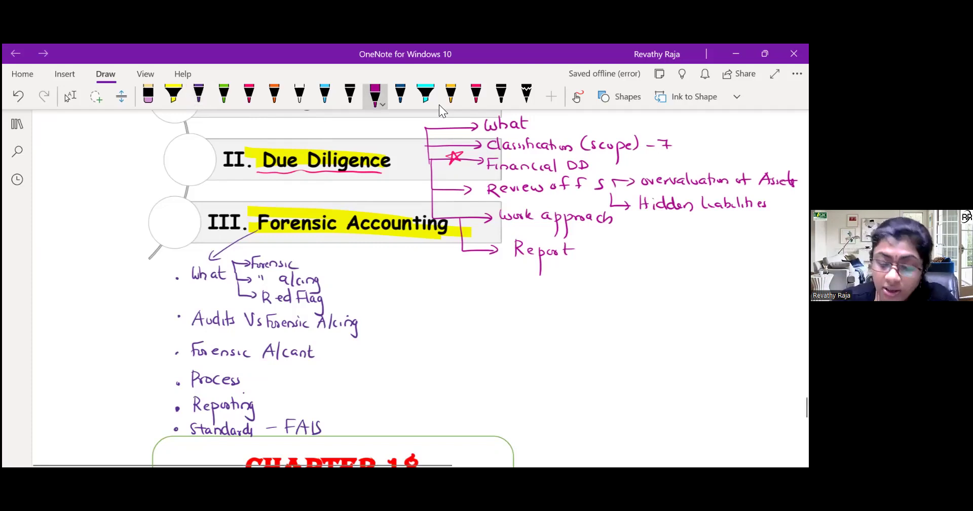
left_click_drag(174, 274, 184, 269)
left_click_drag(169, 324, 187, 311)
left_click_drag(169, 355, 190, 343)
left_click_drag(170, 385, 187, 373)
left_click_drag(165, 419, 190, 402)
left_click_drag(172, 431, 189, 418)
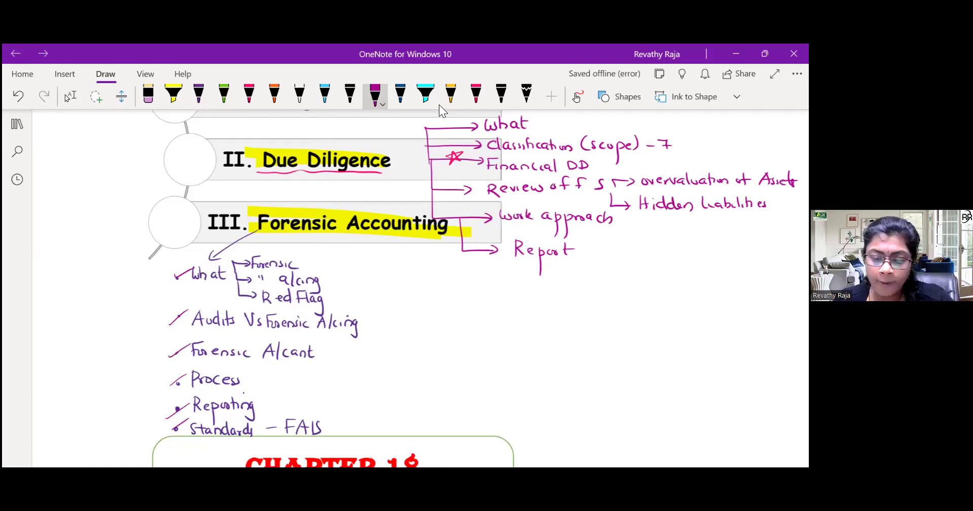
left_click_drag(258, 234, 456, 237)
Step: Undo a trial magenta circle around Forensic Accounting and start circling Investigation in orange
scroll(440, 111, "up", 3)
key("Escape")
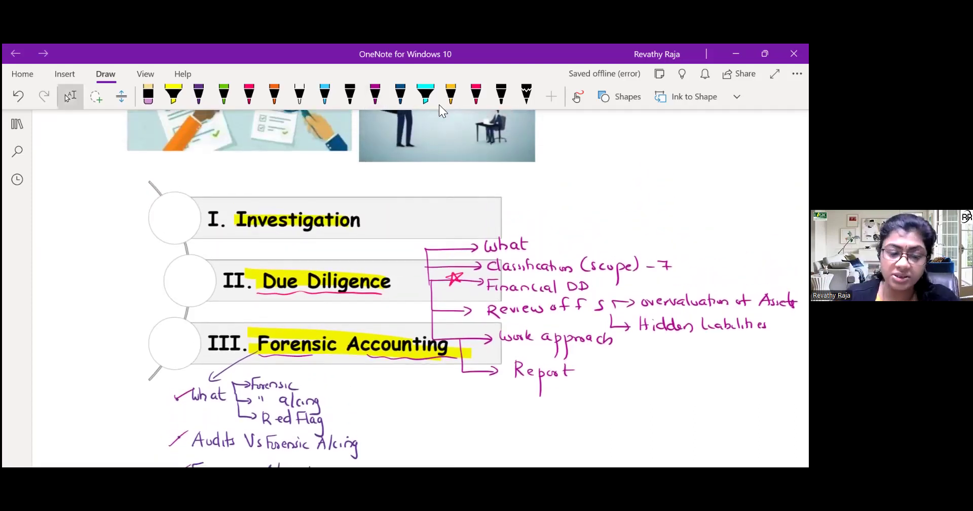
left_click(375, 94)
mouse_move(455, 338)
left_mouse_down()
mouse_move(420, 377)
mouse_move(437, 332)
left_mouse_up()
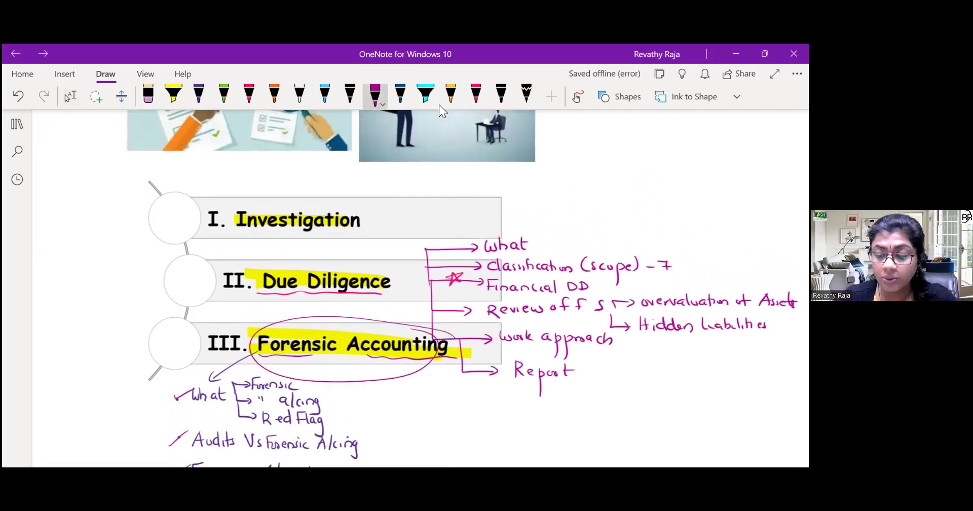
key("ctrl+z")
key("Escape")
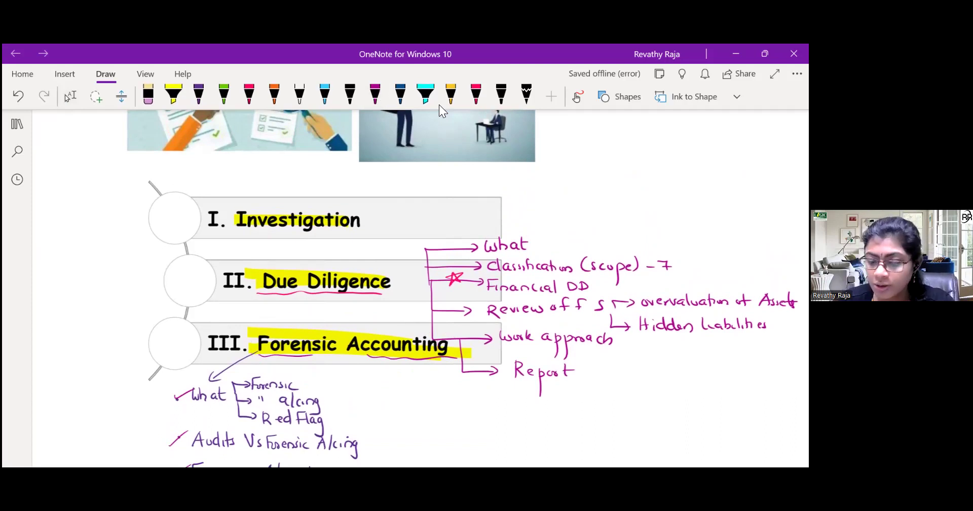
key("Right")
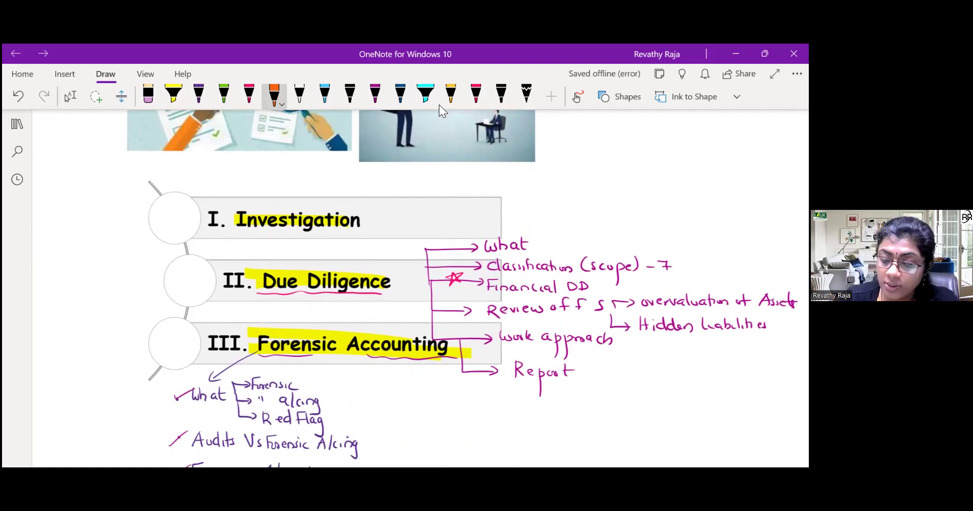
mouse_move(326, 196)
left_mouse_down()
mouse_move(290, 249)
mouse_move(350, 199)
left_mouse_up()
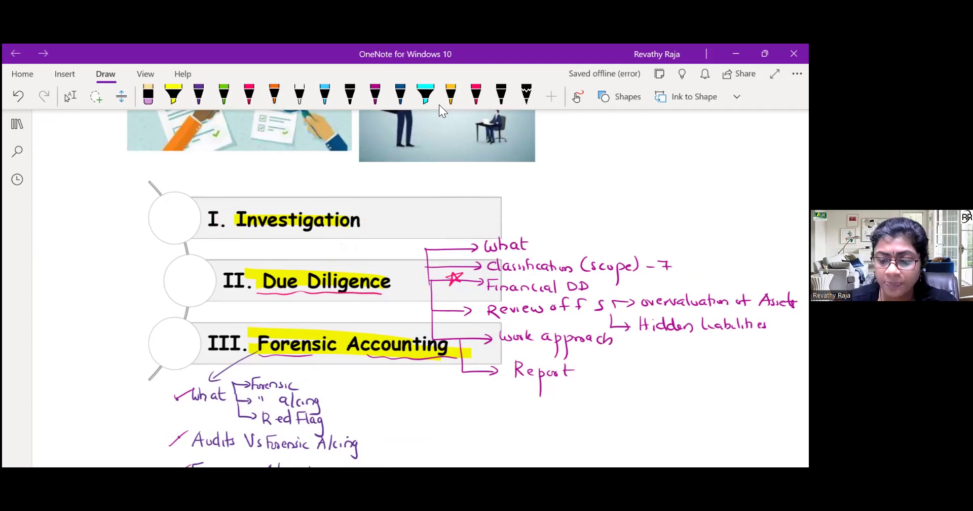
Step: In orange ink, draw arrows up from Investigation labelled 'Investig & special issues'
left_click(274, 94)
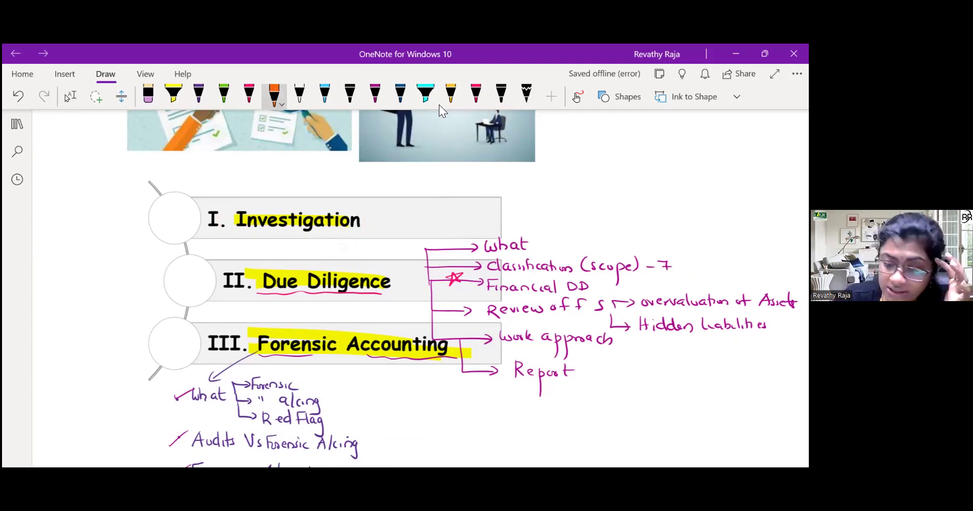
mouse_move(361, 213)
left_mouse_down()
mouse_move(384, 173)
mouse_move(398, 177)
left_mouse_up()
mouse_move(402, 177)
left_mouse_down()
mouse_move(417, 168)
mouse_move(430, 175)
left_mouse_up()
left_click_drag(425, 169, 433, 169)
left_click_drag(435, 169, 436, 184)
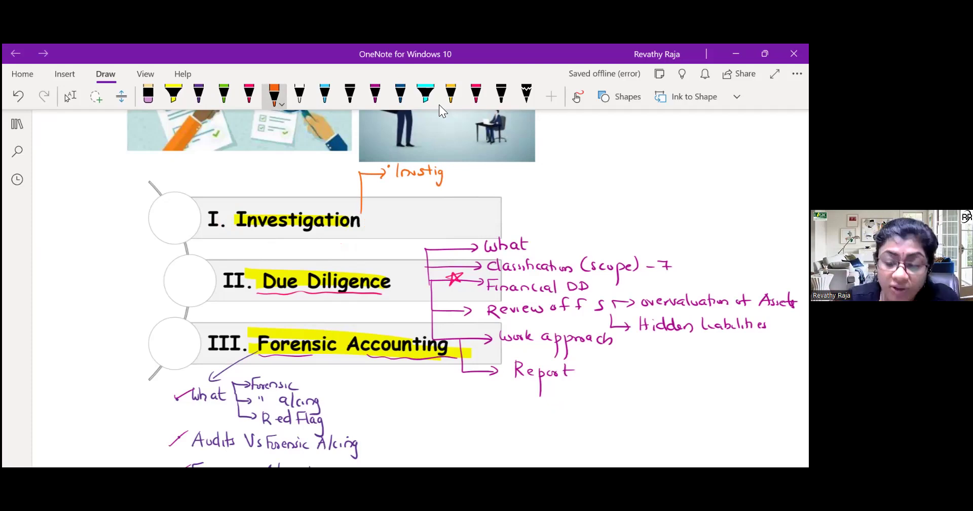
left_click_drag(362, 192, 388, 192)
mouse_move(455, 168)
left_mouse_down()
mouse_move(456, 177)
mouse_move(492, 175)
left_mouse_up()
left_click_drag(501, 170, 555, 173)
left_click_drag(558, 166, 555, 174)
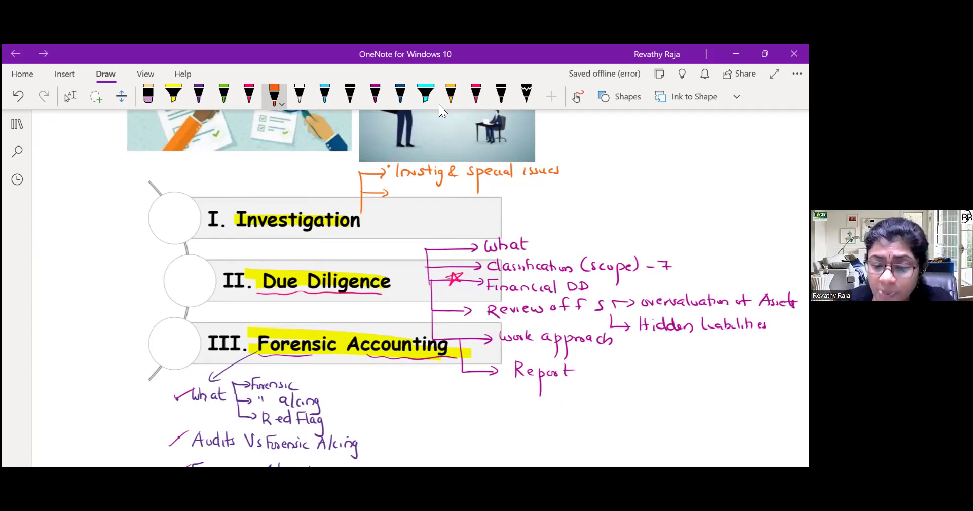
Step: Write 'Audits Vs Investigation' on the second branch and underline it and Forensic in orange
mouse_move(394, 197)
left_mouse_down()
mouse_move(455, 188)
mouse_move(517, 206)
mouse_move(537, 188)
mouse_move(543, 198)
mouse_move(560, 190)
left_mouse_up()
left_click_drag(258, 453, 327, 455)
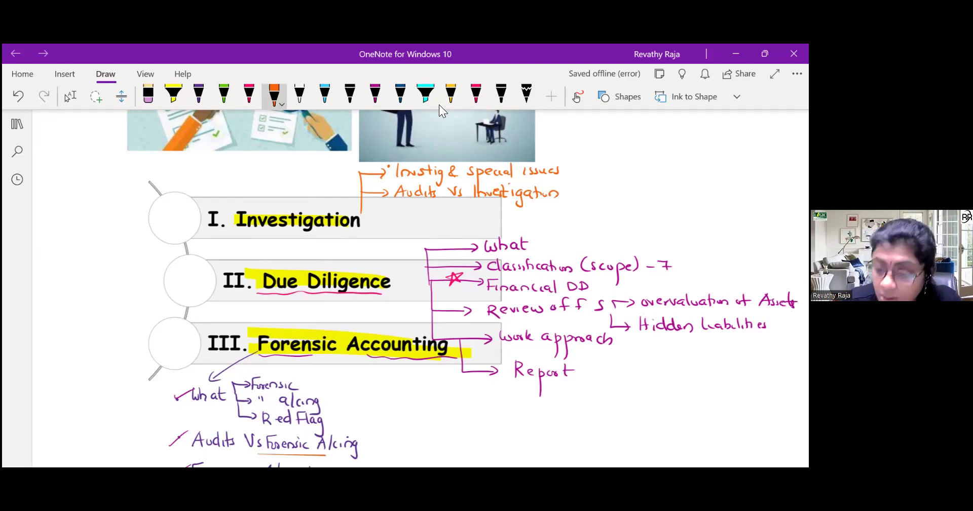
left_click_drag(395, 197, 433, 197)
left_click_drag(492, 202, 542, 202)
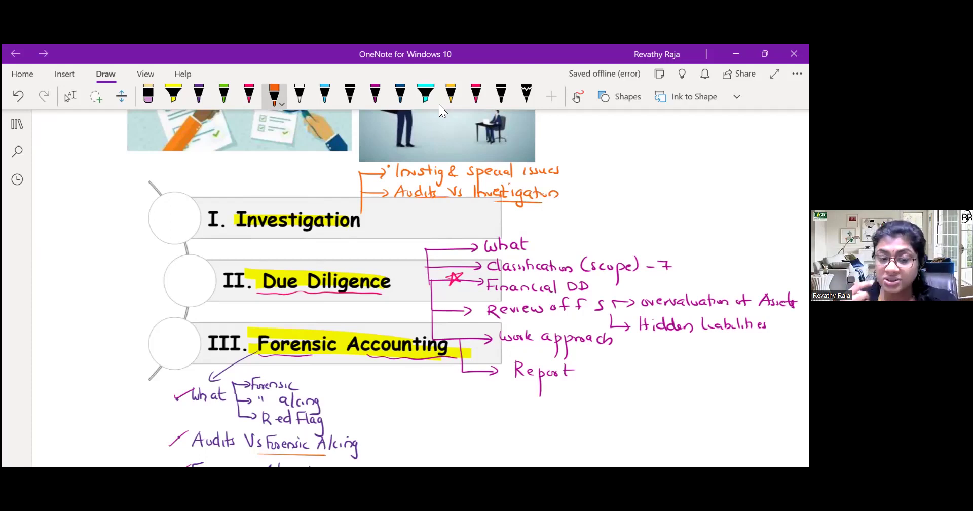
Step: Draw an orange 'steps' branch under the Investigation notes
left_click_drag(361, 202, 380, 211)
mouse_move(398, 202)
left_mouse_down()
mouse_move(393, 209)
mouse_move(411, 205)
left_mouse_up()
mouse_move(408, 201)
left_mouse_down()
mouse_move(408, 211)
mouse_move(420, 210)
left_mouse_up()
left_click_drag(426, 205, 427, 223)
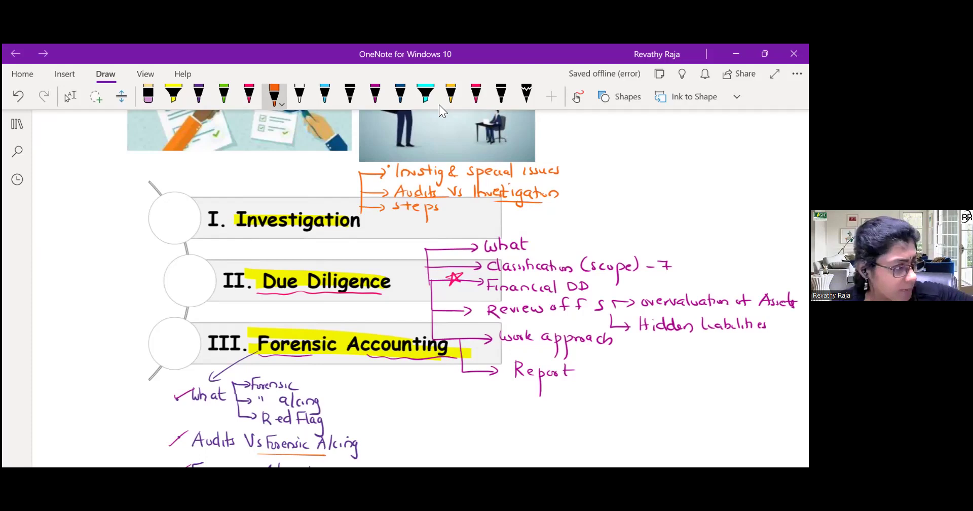
Step: Write '— 6' after the Process item lower down, then '5' after steps
scroll(420, 289, "down", 3)
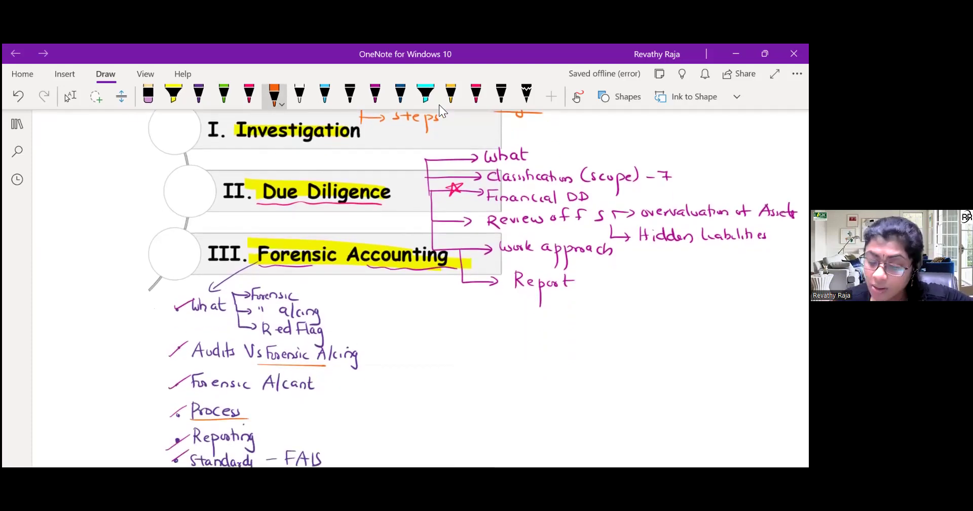
left_click_drag(264, 412, 280, 412)
mouse_move(304, 402)
left_mouse_down()
mouse_move(299, 414)
mouse_move(306, 411)
left_mouse_up()
left_click_drag(288, 411, 295, 412)
scroll(440, 110, "up", 3)
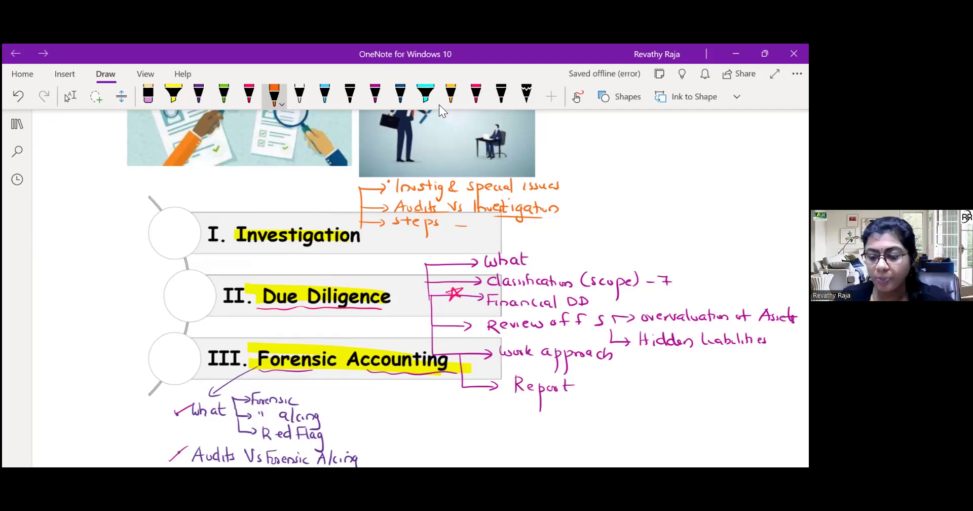
left_click_drag(479, 223, 477, 230)
left_click_drag(478, 222, 487, 221)
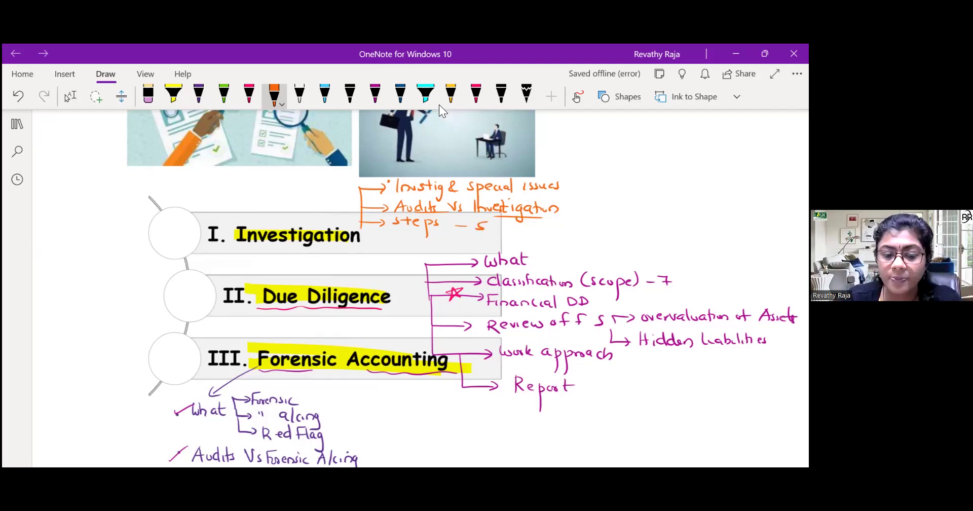
Step: Draw a new orange arrow below 'steps — 5' labelled 'Type of Invst'
mouse_move(360, 228)
left_mouse_down()
mouse_move(362, 238)
mouse_move(388, 239)
mouse_move(408, 231)
left_mouse_up()
mouse_move(403, 231)
left_mouse_down()
mouse_move(411, 253)
mouse_move(432, 238)
mouse_move(448, 250)
left_mouse_up()
left_click_drag(445, 243, 464, 247)
left_click_drag(468, 240, 483, 247)
mouse_move(489, 238)
left_mouse_down()
mouse_move(483, 247)
mouse_move(681, 176)
left_mouse_up()
Step: In red ink, draw the branch lines and write 'Statutory' on the upper branch
left_click(476, 94)
left_click_drag(629, 195, 652, 241)
mouse_move(690, 170)
left_mouse_down()
mouse_move(683, 180)
mouse_move(695, 181)
left_mouse_up()
left_click_drag(704, 173, 716, 180)
left_click_drag(720, 167, 725, 178)
left_click_drag(727, 173, 736, 181)
left_click_drag(736, 174, 735, 191)
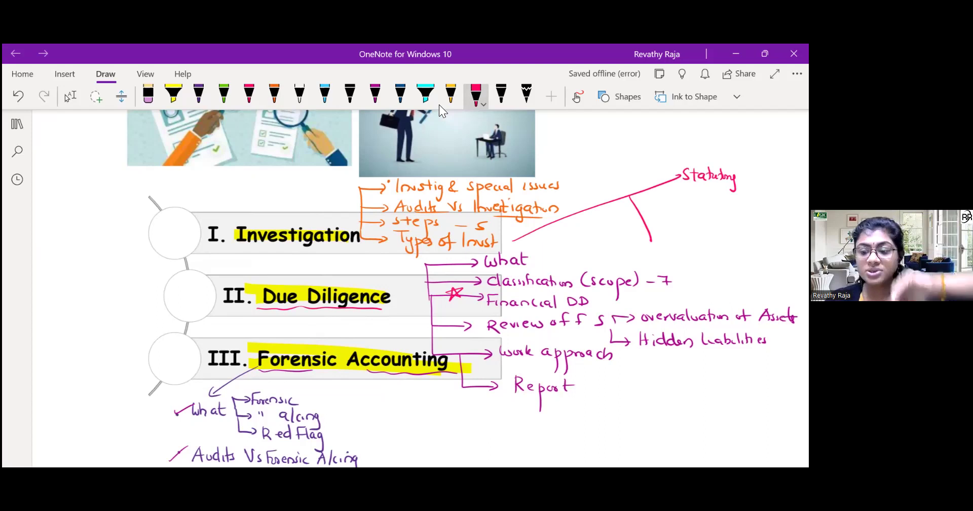
Step: Write 'Non statutory' in red under the lower branch
mouse_move(660, 242)
left_mouse_down()
mouse_move(664, 229)
mouse_move(687, 240)
left_mouse_up()
mouse_move(698, 233)
left_mouse_down()
mouse_move(694, 240)
mouse_move(710, 240)
left_mouse_up()
left_click_drag(716, 229, 724, 241)
left_click_drag(727, 229, 735, 238)
mouse_move(734, 235)
left_mouse_down()
mouse_move(742, 239)
mouse_move(738, 261)
left_mouse_up()
Step: In dark blue, branch 'Incoming partner' and 'Valuation' off Non statutory
scroll(374, 289, "right", 5)
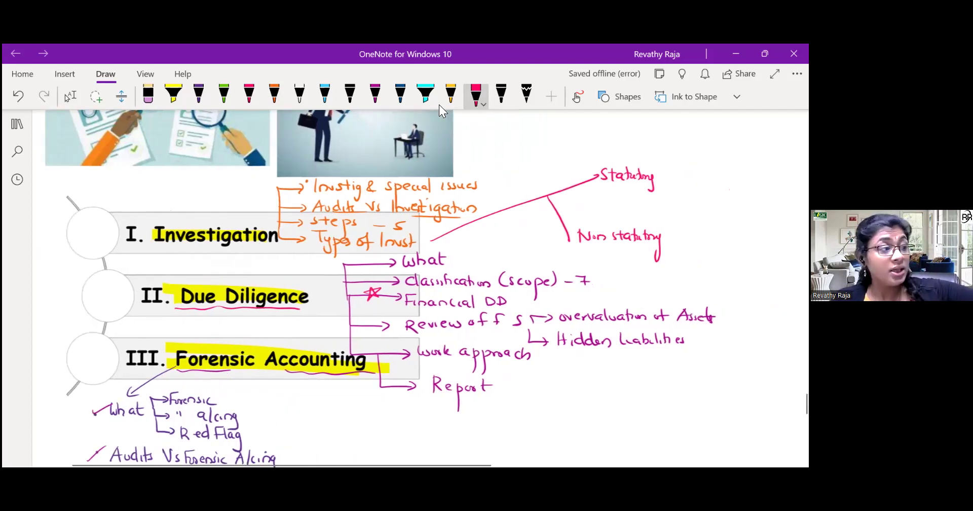
left_click(249, 94)
left_click(401, 93)
mouse_move(532, 232)
left_mouse_down()
mouse_move(592, 169)
mouse_move(657, 180)
mouse_move(658, 198)
mouse_move(671, 198)
left_mouse_up()
left_click_drag(669, 175, 704, 174)
left_click_drag(706, 179, 714, 175)
mouse_move(550, 185)
left_mouse_down()
mouse_move(589, 202)
mouse_move(618, 192)
left_mouse_up()
left_click_drag(622, 198, 702, 203)
Step: Complete the share valuation label and add a blue 'FI / Bank' branch
mouse_move(708, 191)
left_mouse_down()
mouse_move(710, 204)
mouse_move(724, 202)
left_mouse_up()
left_click_drag(729, 196, 732, 206)
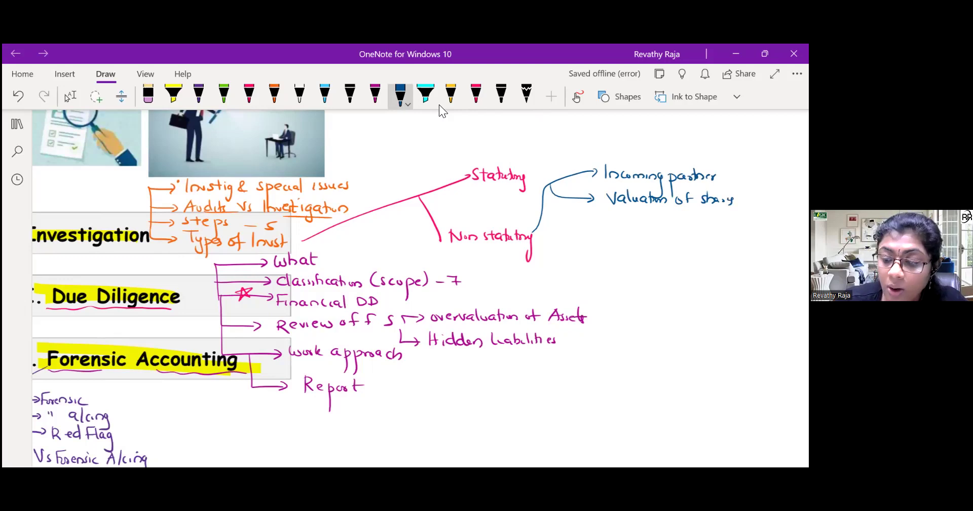
left_click_drag(551, 187, 606, 221)
left_click_drag(606, 217, 629, 219)
left_click_drag(639, 213, 645, 223)
mouse_move(657, 207)
left_mouse_down()
mouse_move(649, 227)
mouse_move(660, 224)
left_mouse_up()
left_click_drag(665, 219, 682, 225)
left_click_drag(682, 219, 685, 224)
Step: Draw a blue branch arrow below FI / Bank labelled 'Buybacks'
mouse_move(551, 188)
left_mouse_down()
mouse_move(557, 228)
mouse_move(606, 246)
left_mouse_up()
mouse_move(603, 240)
left_mouse_down()
mouse_move(604, 250)
mouse_move(639, 251)
mouse_move(642, 261)
mouse_move(667, 250)
left_mouse_up()
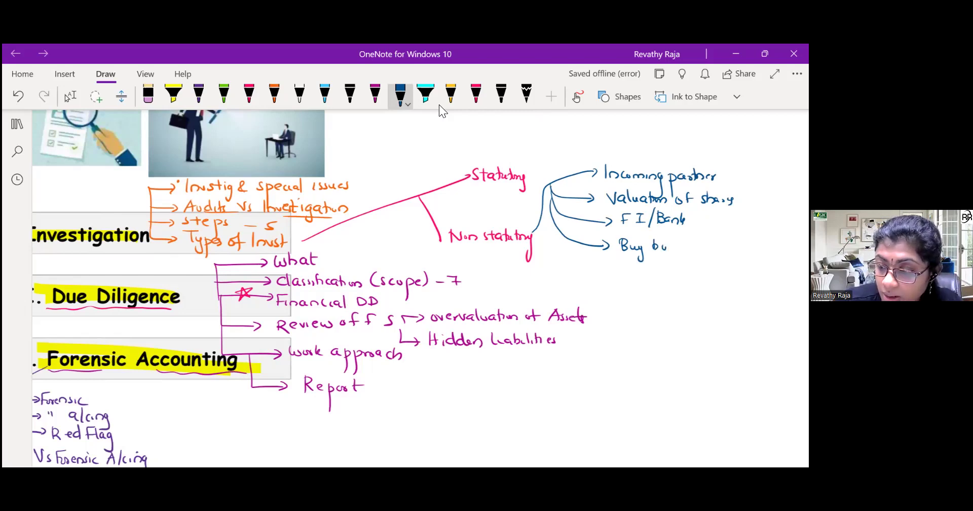
left_click_drag(671, 245, 679, 251)
left_click_drag(680, 245, 690, 252)
Step: Add another blue branch labelled 'Profit / Forecast'
mouse_move(550, 207)
left_mouse_down()
mouse_move(553, 229)
mouse_move(612, 274)
left_mouse_up()
left_click_drag(609, 267, 634, 271)
left_click_drag(634, 275, 645, 274)
mouse_move(650, 263)
left_mouse_down()
mouse_move(646, 276)
mouse_move(653, 270)
left_mouse_up()
mouse_move(658, 260)
left_mouse_down()
mouse_move(665, 282)
mouse_move(681, 275)
left_mouse_up()
left_click_drag(682, 268, 692, 274)
left_click_drag(695, 270, 711, 274)
left_click_drag(710, 269, 725, 277)
left_click_drag(722, 269, 698, 293)
Step: Write 'SAE' in red below Profit / Forecast
left_click(476, 95)
left_click(702, 283)
left_click_drag(702, 294, 718, 294)
left_click_drag(718, 283, 725, 284)
left_click_drag(718, 289, 725, 289)
left_click_drag(718, 294, 726, 293)
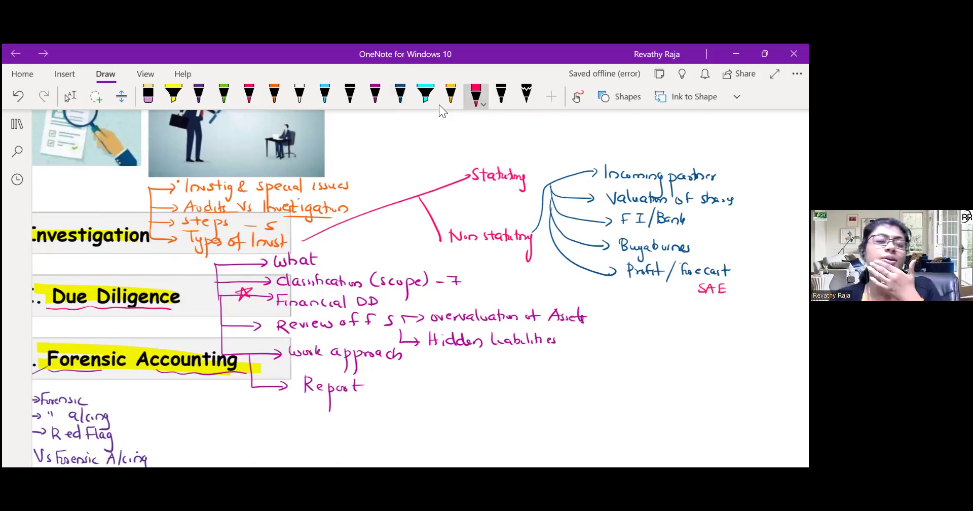
Step: Write '3400' after SAE and 'PE 3,1' beneath it in red
mouse_move(737, 283)
left_mouse_down()
mouse_move(740, 293)
mouse_move(755, 290)
left_mouse_up()
mouse_move(752, 285)
left_mouse_down()
mouse_move(752, 293)
mouse_move(767, 286)
left_mouse_up()
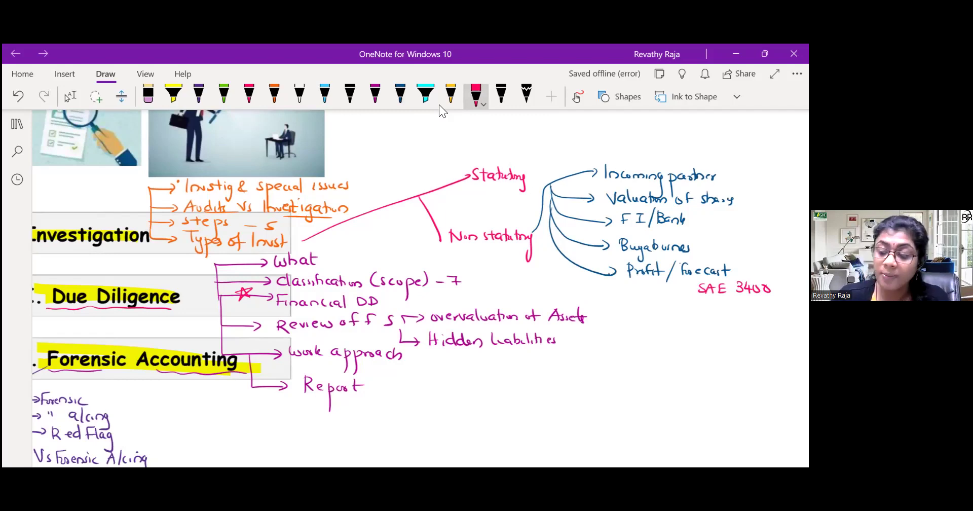
left_click_drag(698, 299, 699, 309)
left_click_drag(699, 299, 707, 309)
left_click_drag(706, 299, 715, 299)
left_click_drag(707, 304, 713, 304)
left_click_drag(706, 309, 741, 310)
mouse_move(749, 299)
left_mouse_down()
mouse_move(748, 310)
mouse_move(771, 310)
left_mouse_up()
Step: Add a blue 'Frauds' branch from Non statutory and note 'SA 240' beside it in magenta
left_click(400, 93)
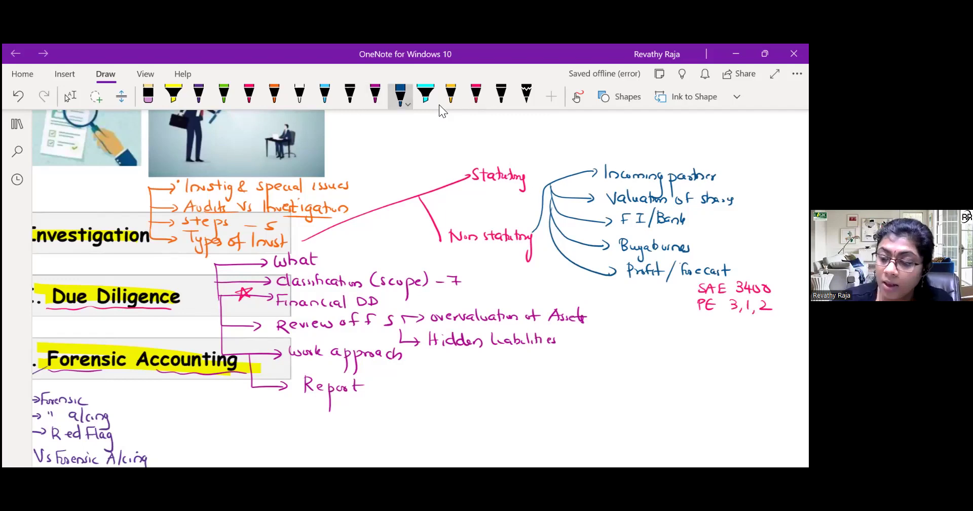
mouse_move(548, 230)
left_mouse_down()
mouse_move(582, 290)
mouse_move(621, 309)
mouse_move(616, 315)
left_mouse_up()
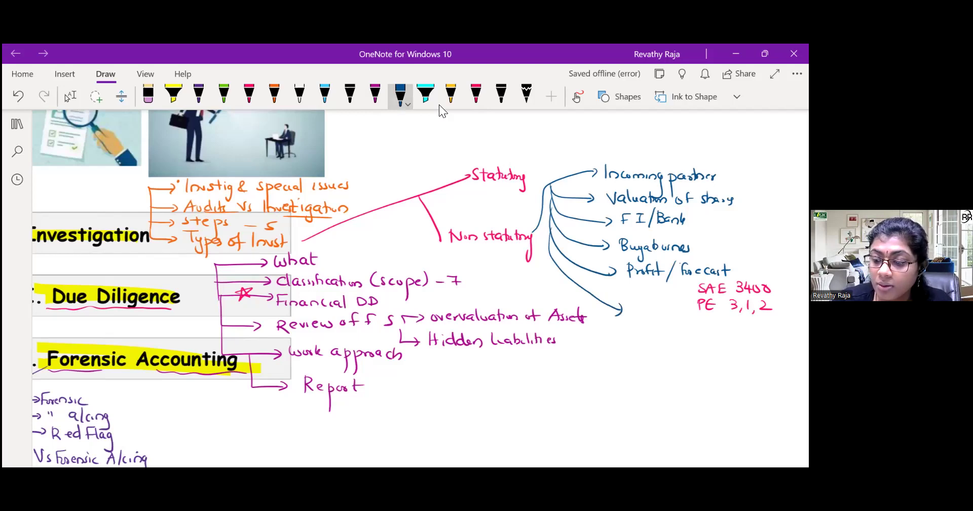
left_click_drag(641, 310, 686, 322)
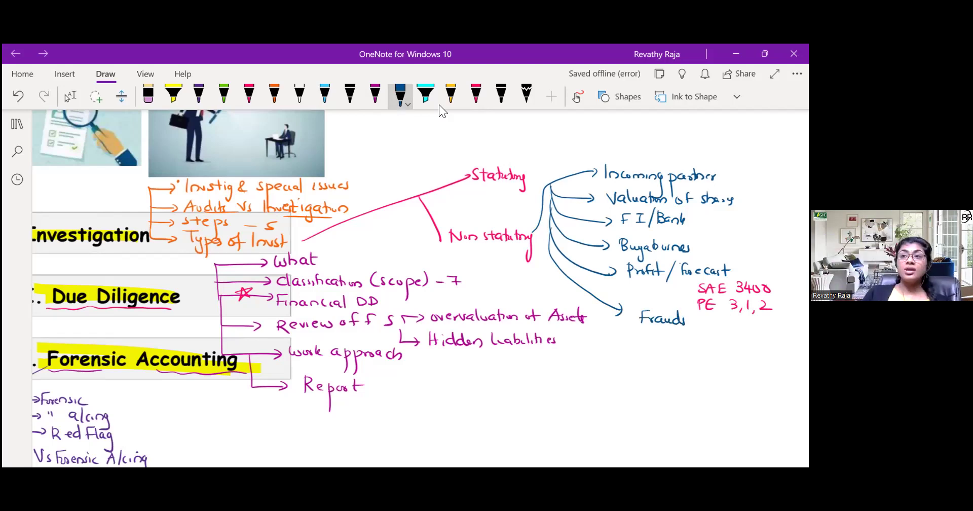
left_click(375, 94)
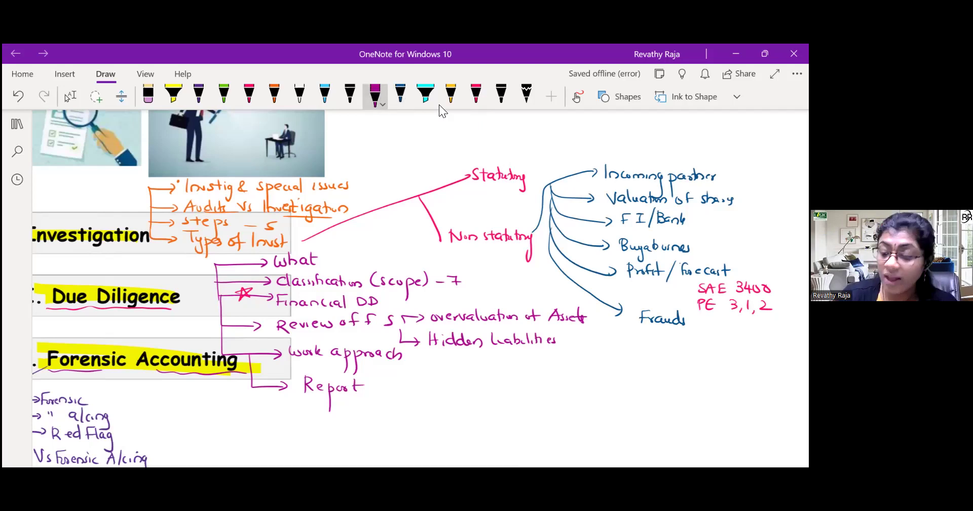
mouse_move(712, 319)
left_mouse_down()
mouse_move(705, 330)
mouse_move(738, 330)
left_mouse_up()
mouse_move(745, 322)
left_mouse_down()
mouse_move(743, 331)
mouse_move(745, 323)
left_mouse_up()
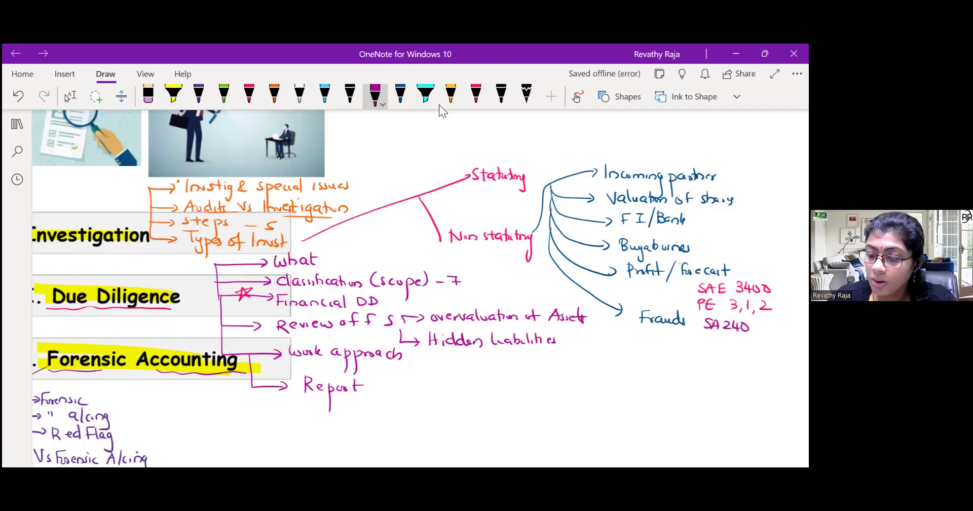
Step: Number the Buybacks and Frauds branches and pan back to the diagram's left side
left_click_drag(601, 245, 606, 255)
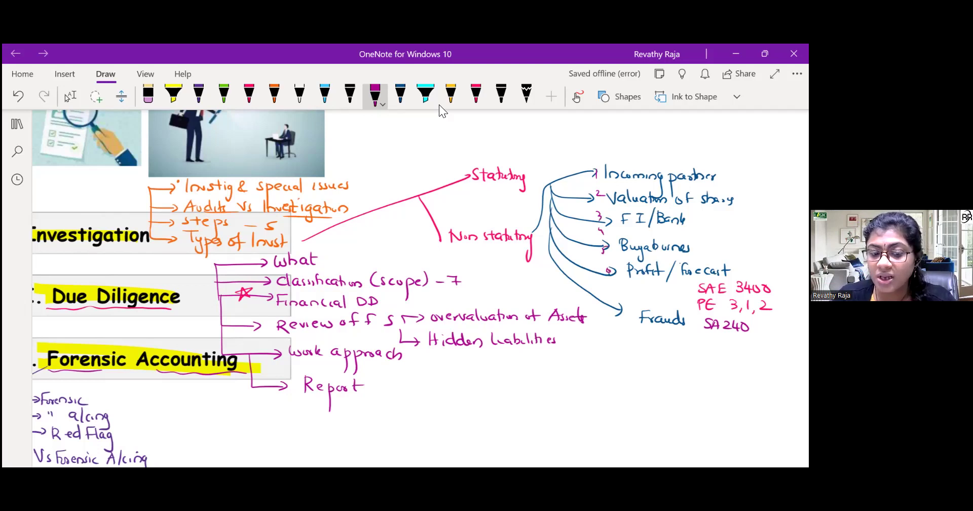
left_click_drag(609, 298, 612, 306)
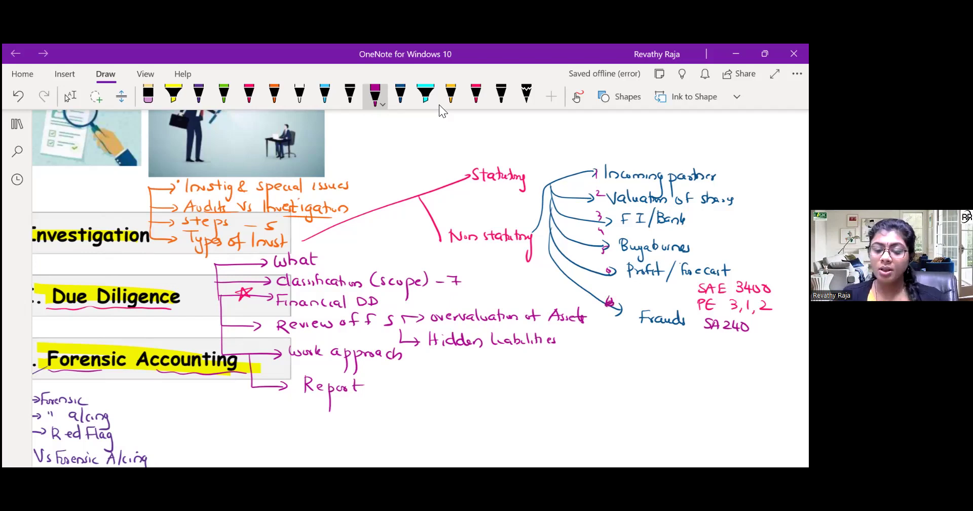
left_click_drag(506, 254, 663, 253)
Step: Switch to Lasso Select and scroll up to the highlighted Chapter 17 title
left_click(70, 96)
scroll(440, 110, "up", 1)
scroll(440, 110, "up", 3)
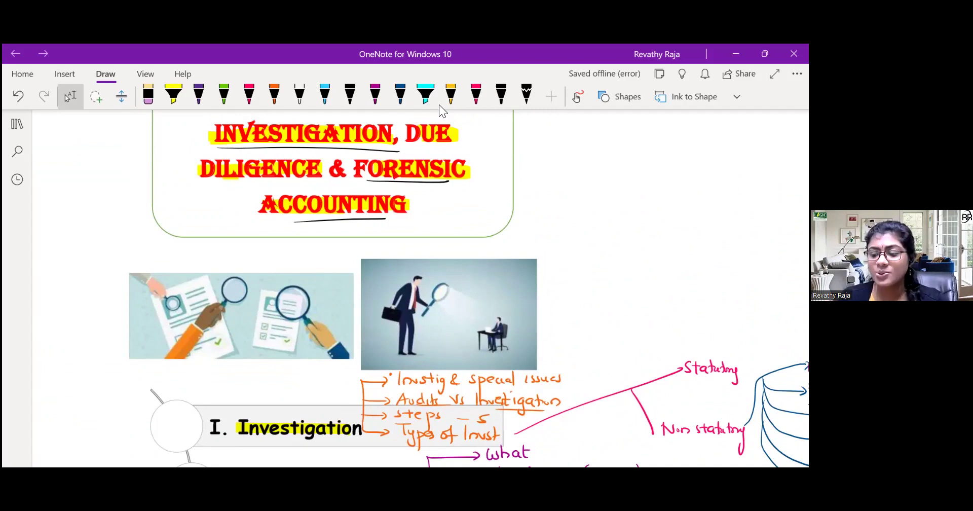
scroll(440, 111, "up", 2)
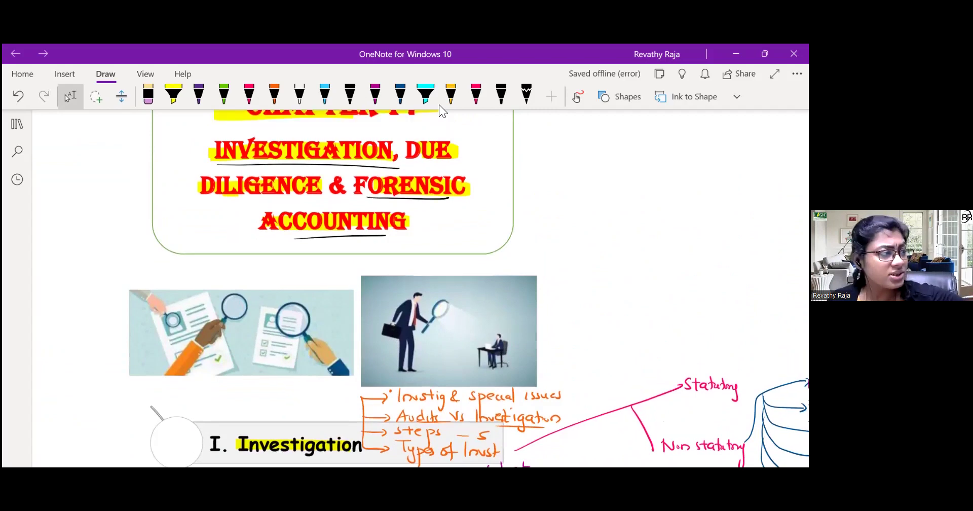